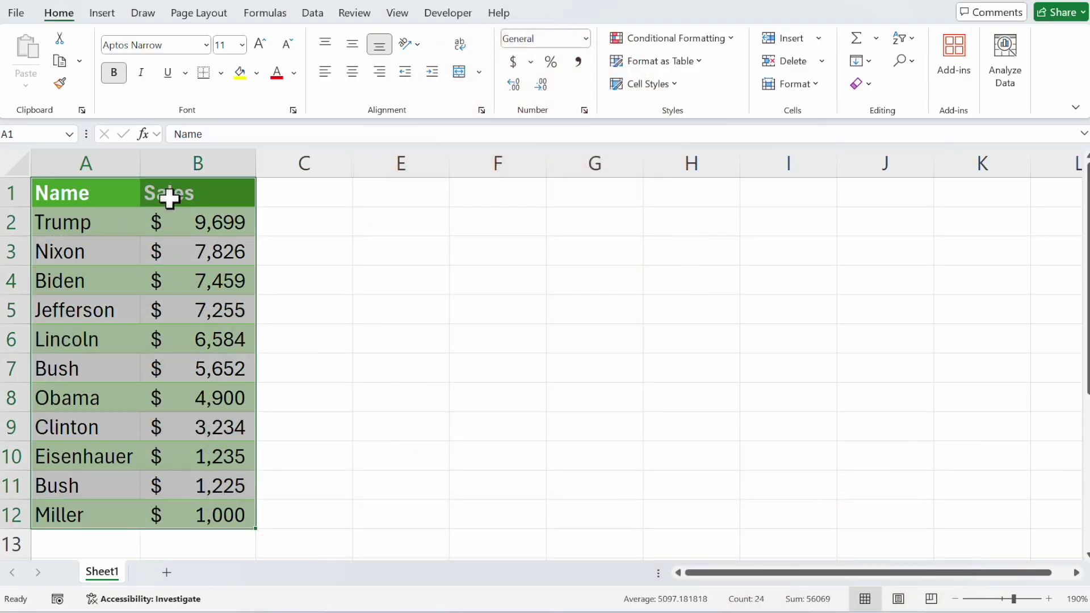
- Insert a clustered column chart of the Sales data in A1:B12
left_click(104, 14)
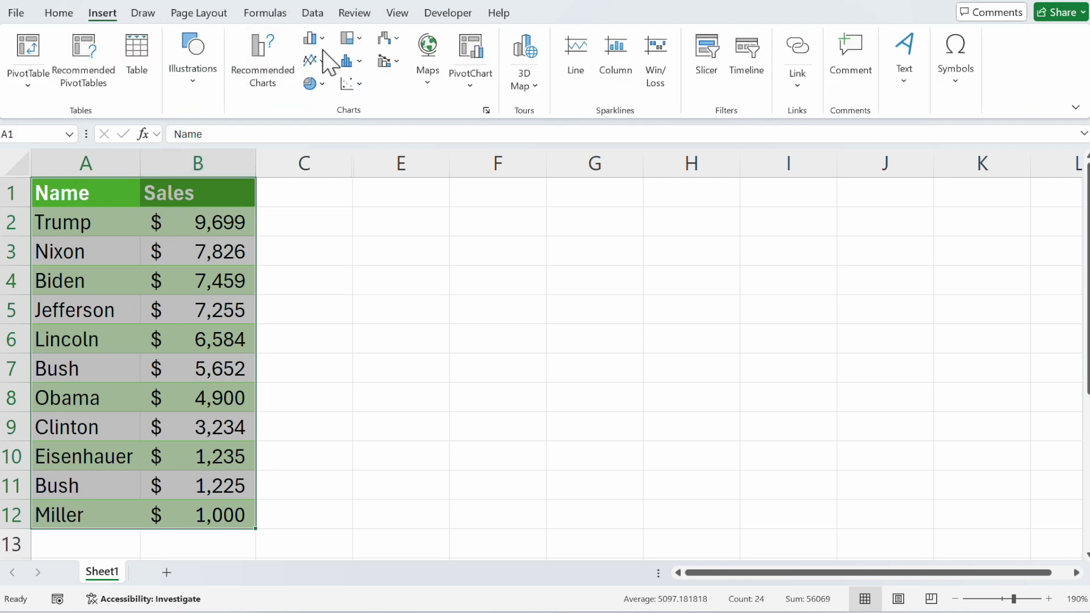
left_click(312, 39)
left_click(324, 100)
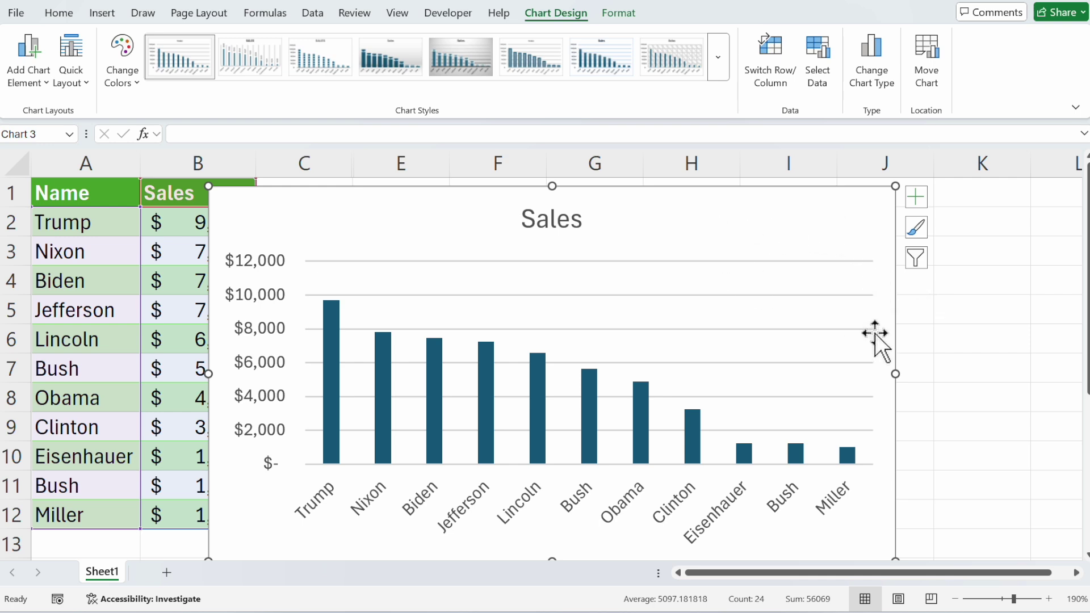
left_click(982, 338)
left_click(445, 231)
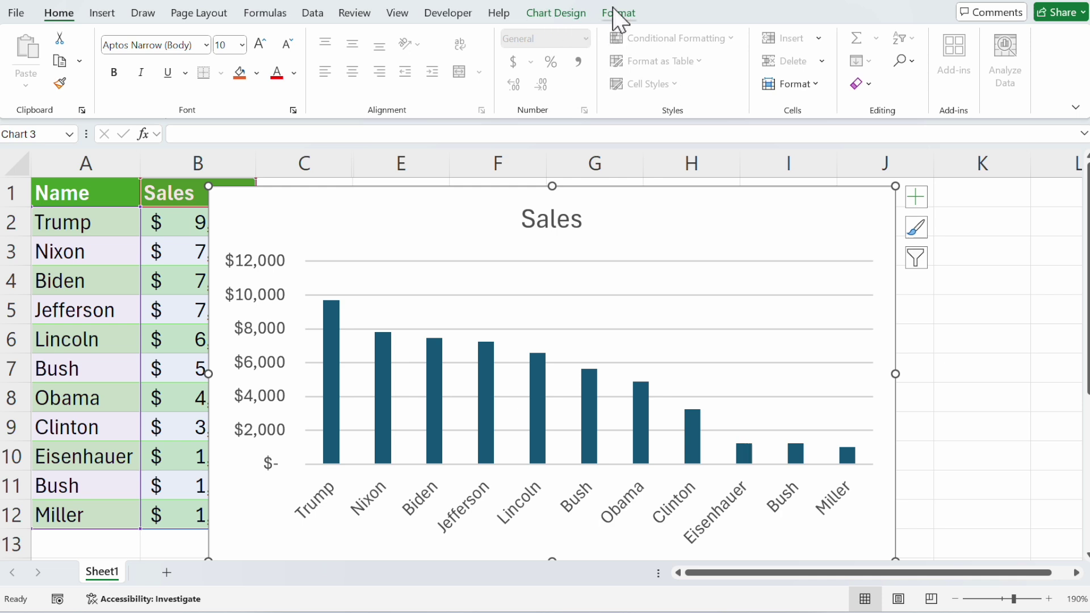
- Apply the third chart style and recolour the chart with the orange Colorful palette
left_click(556, 14)
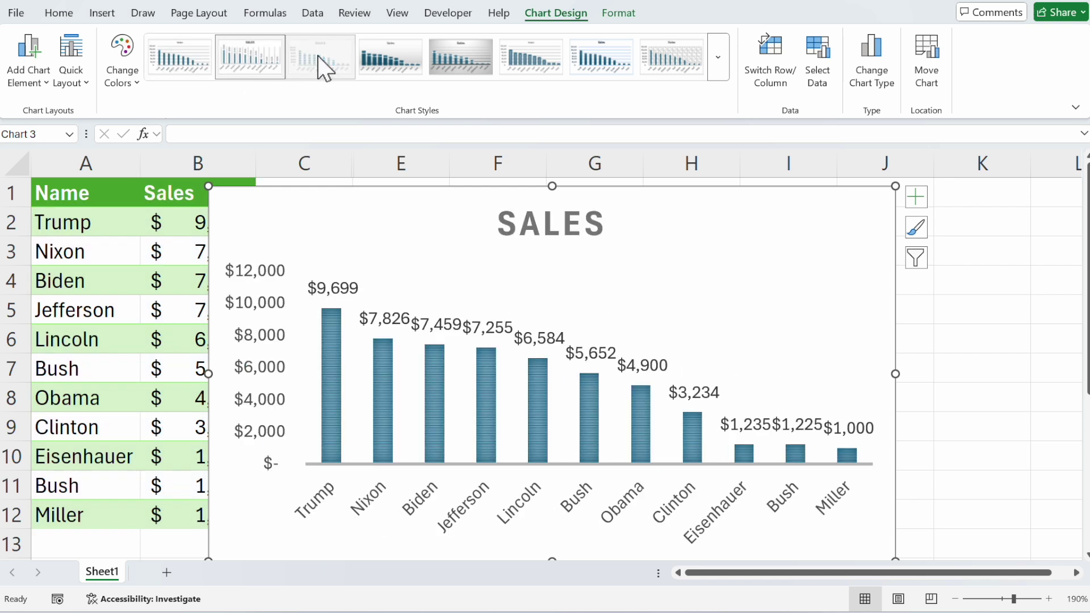
left_click(319, 66)
left_click(121, 57)
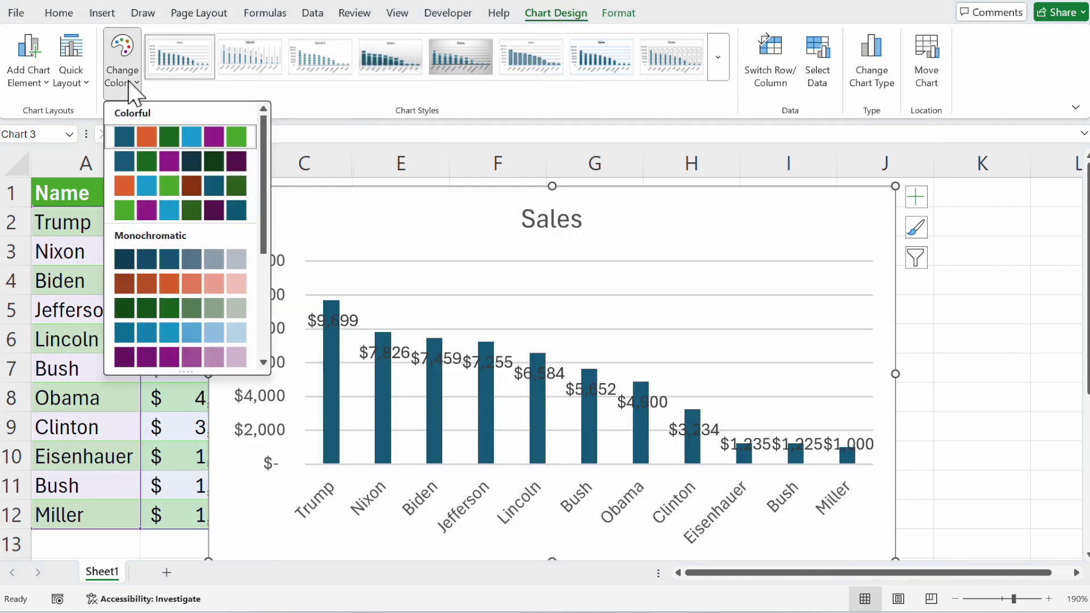
left_click(131, 181)
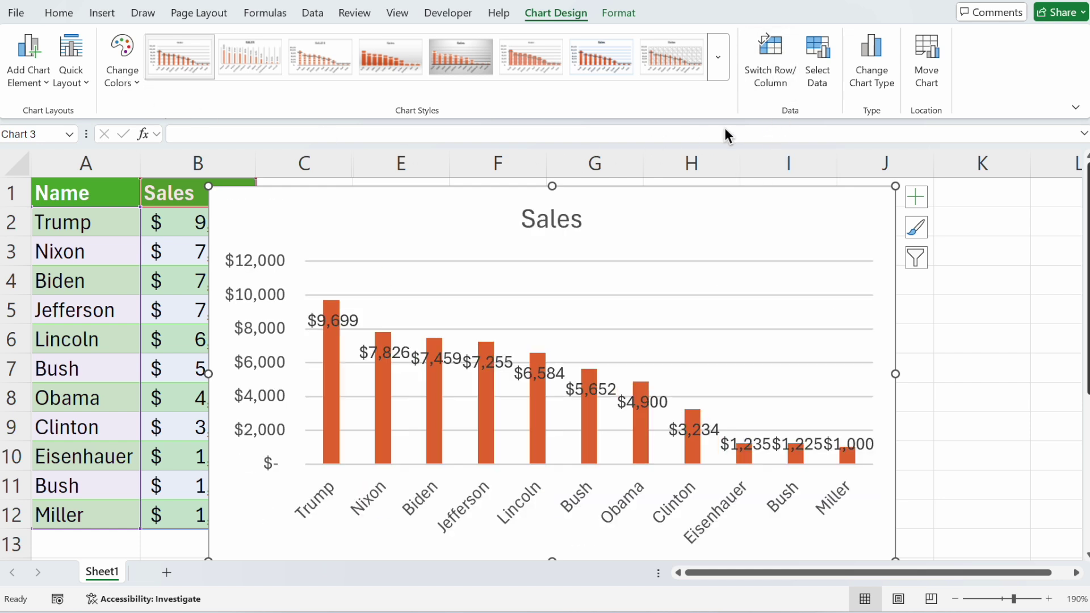
- Change the Sales chart to a line chart and move it to its own sheet, Chart1
left_click(876, 57)
left_click(343, 169)
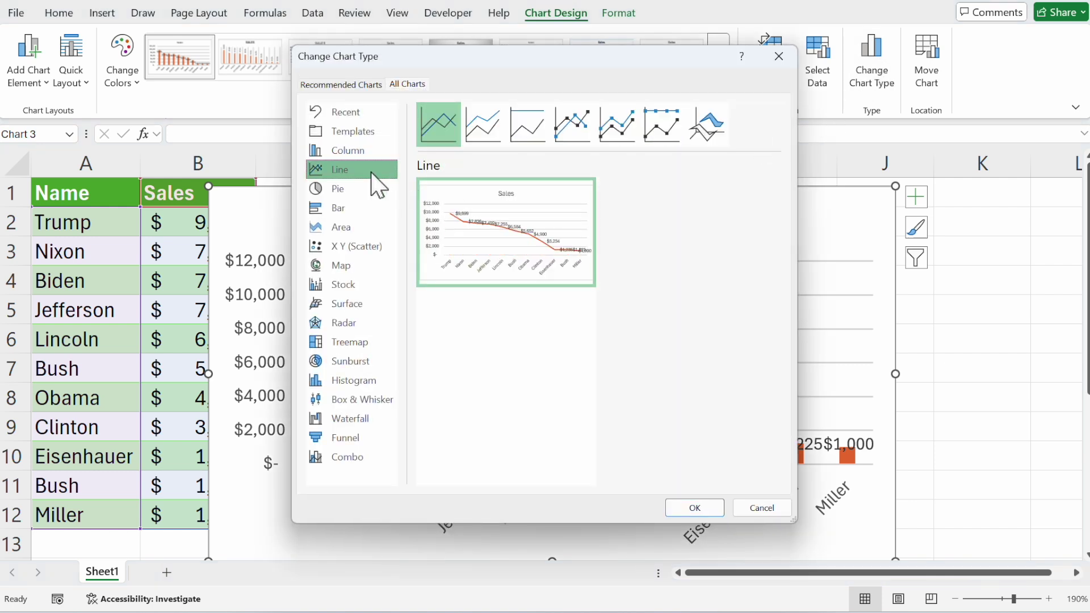
left_click(694, 507)
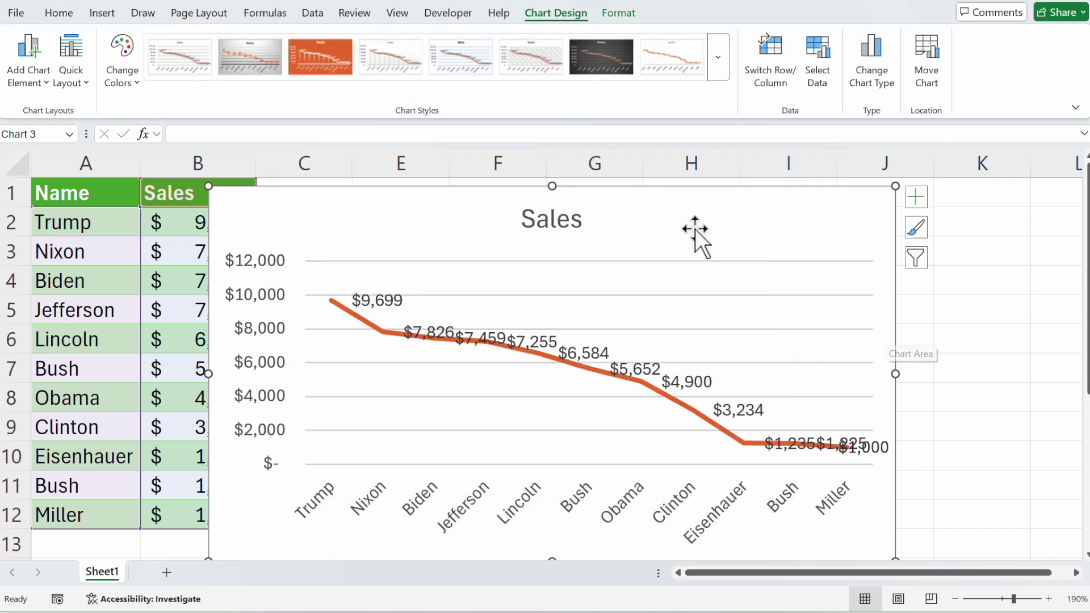
left_click(930, 62)
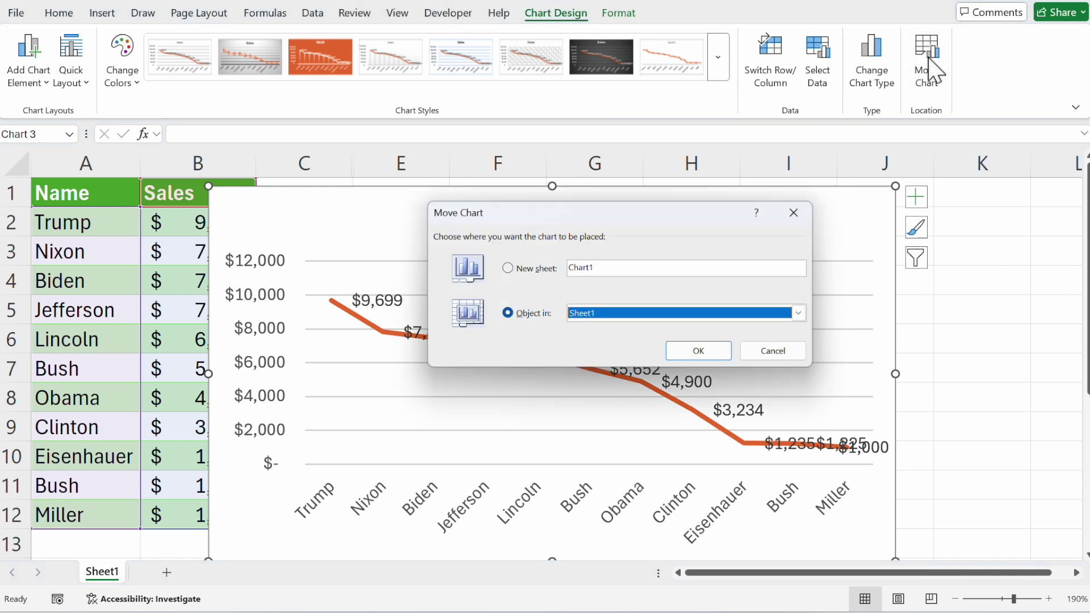
left_click(508, 269)
left_click(698, 351)
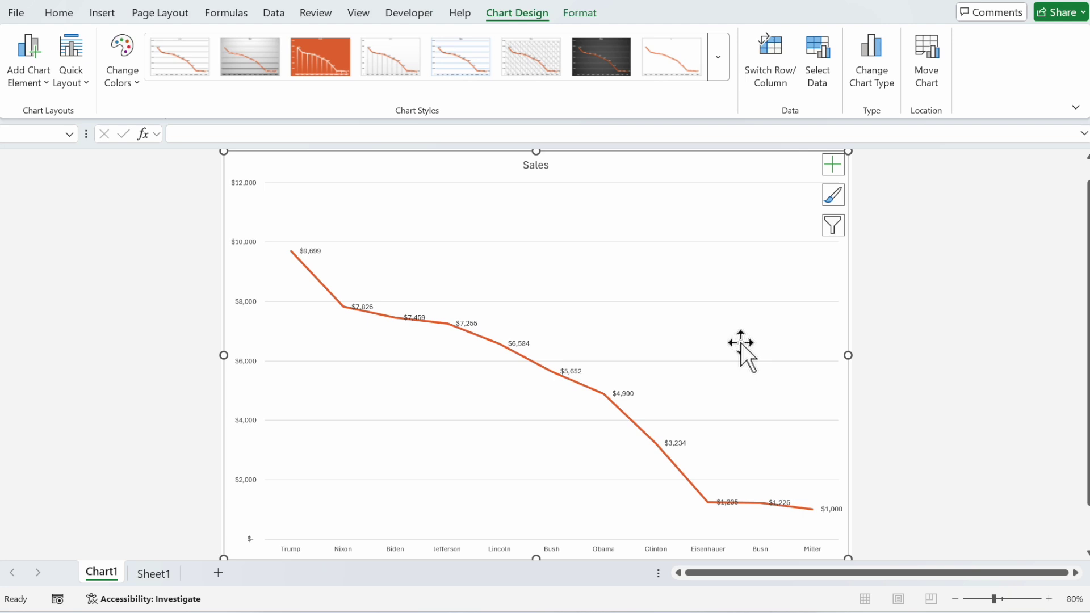
- Create a Chart2 column chart sheet with F11, add data labels, and return to Sheet1
key("F11")
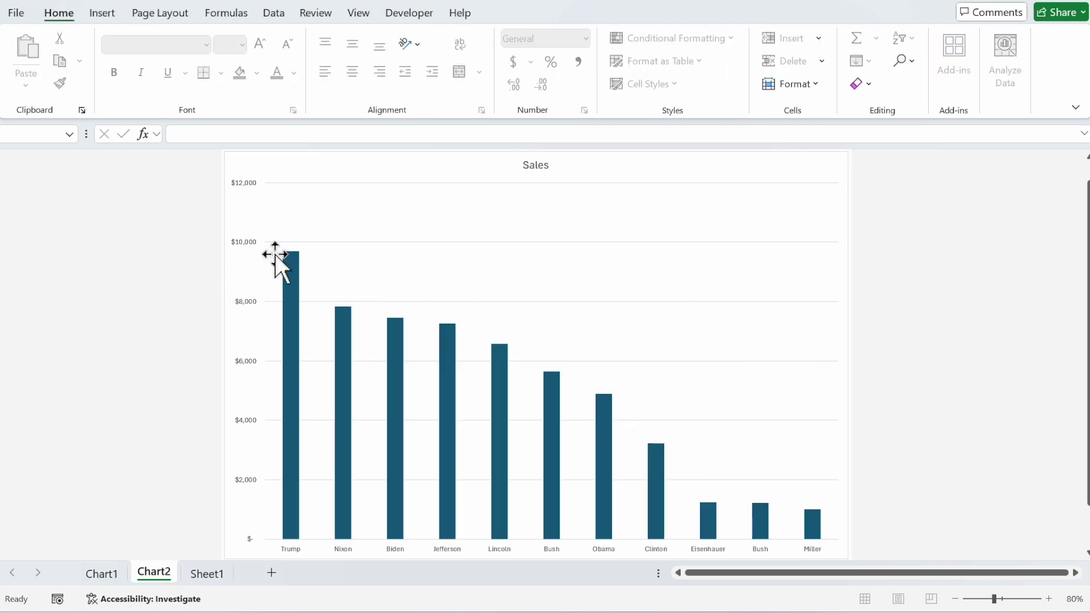
left_click(613, 237)
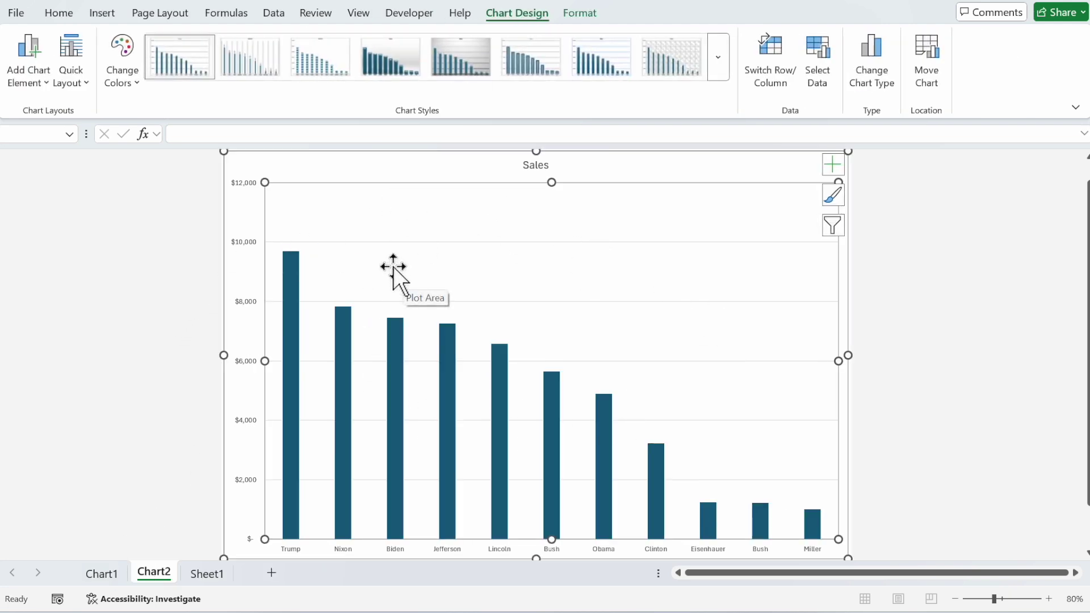
mouse_move(293, 292)
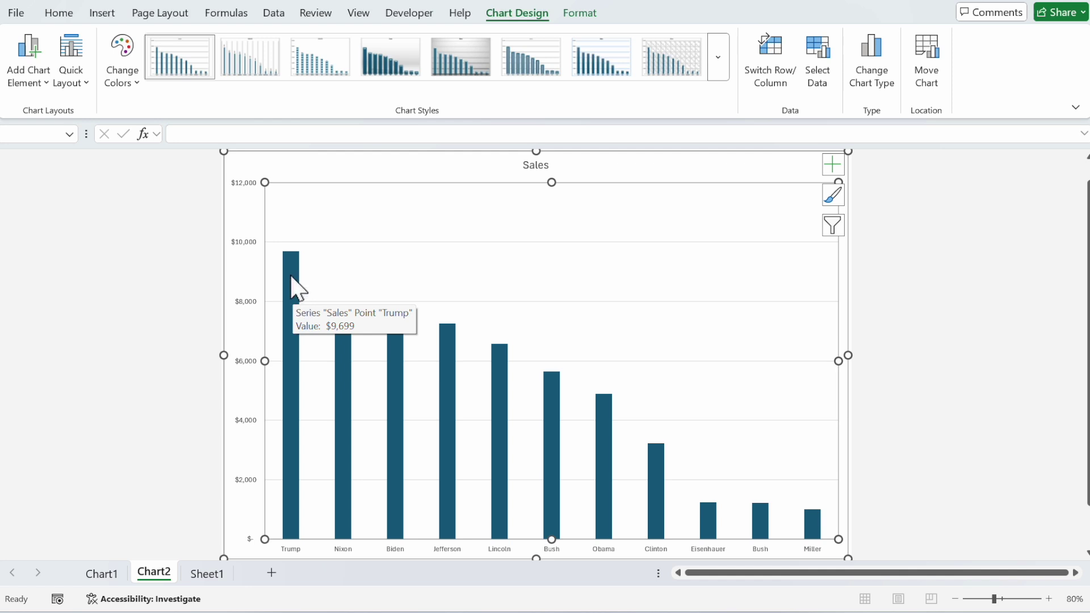
right_click(292, 272)
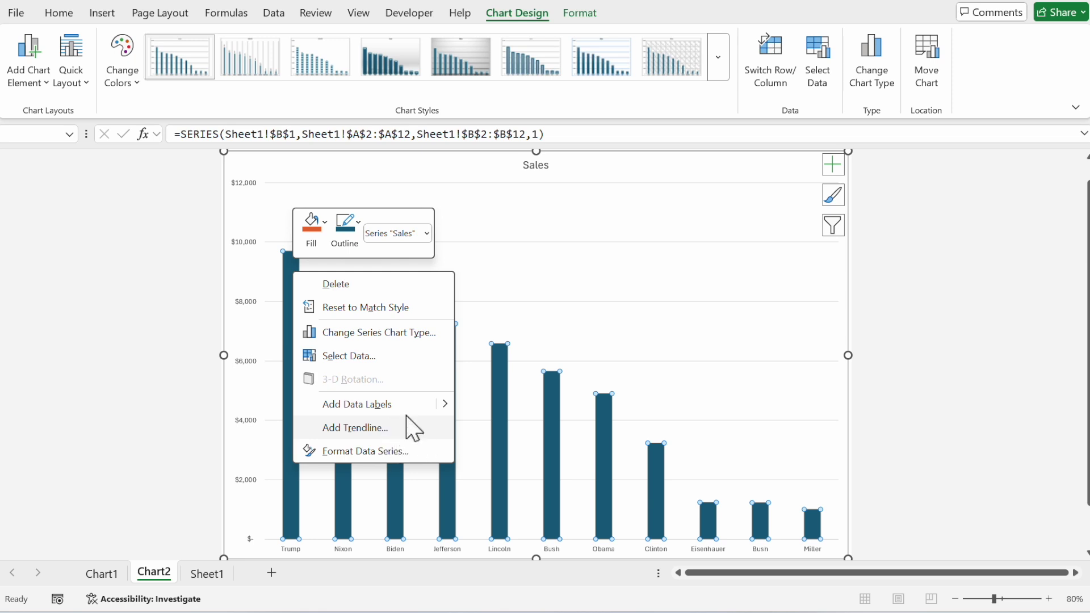
left_click(360, 404)
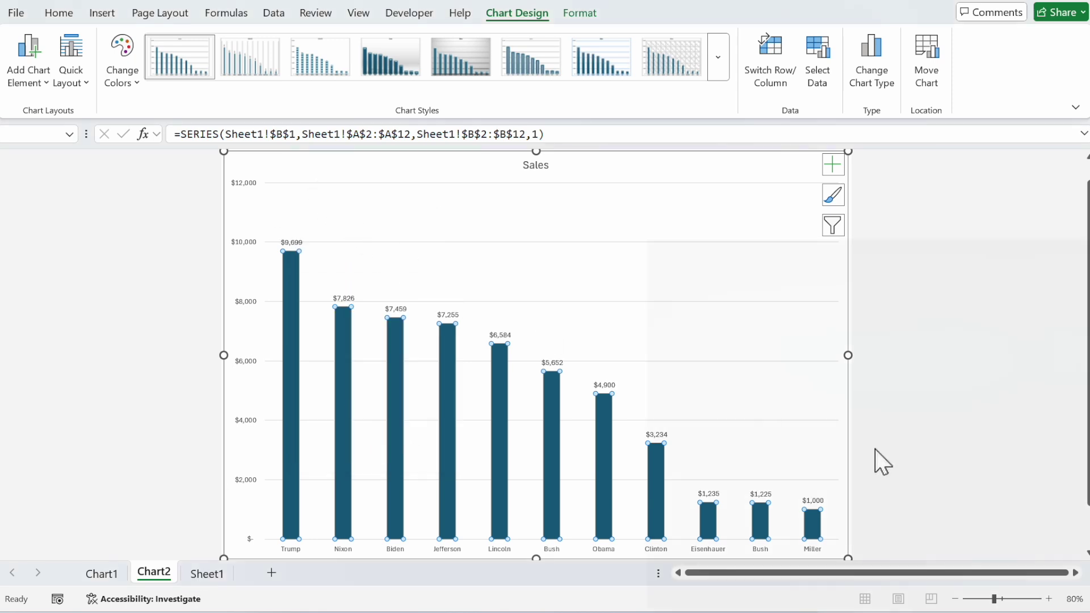
left_click(206, 572)
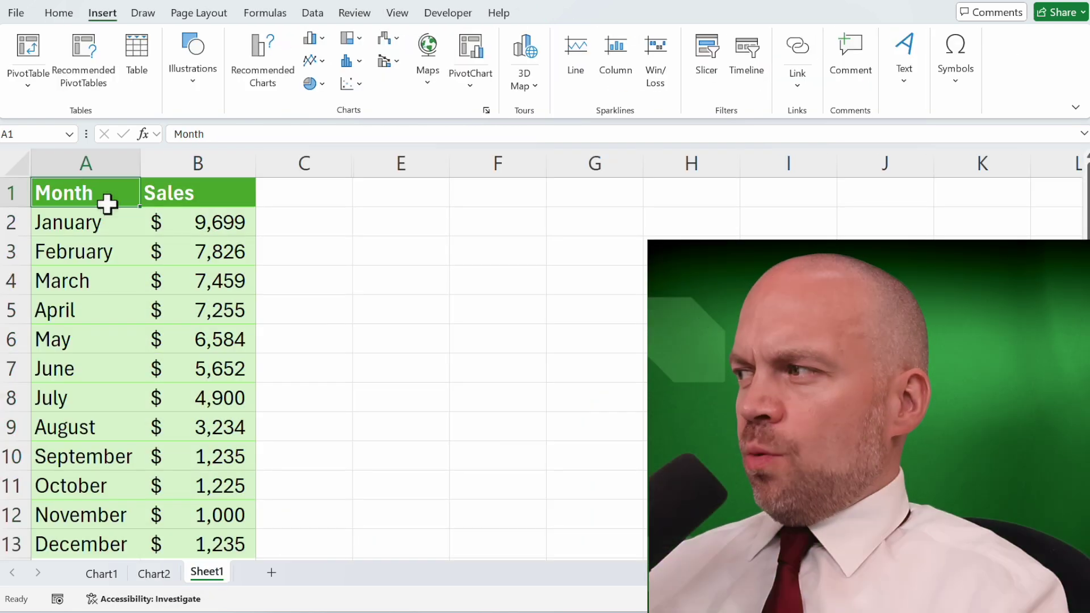
- Insert a 2-D line chart of A1:B13 and move it to a new sheet, Chart3
left_click_drag(105, 202, 167, 545)
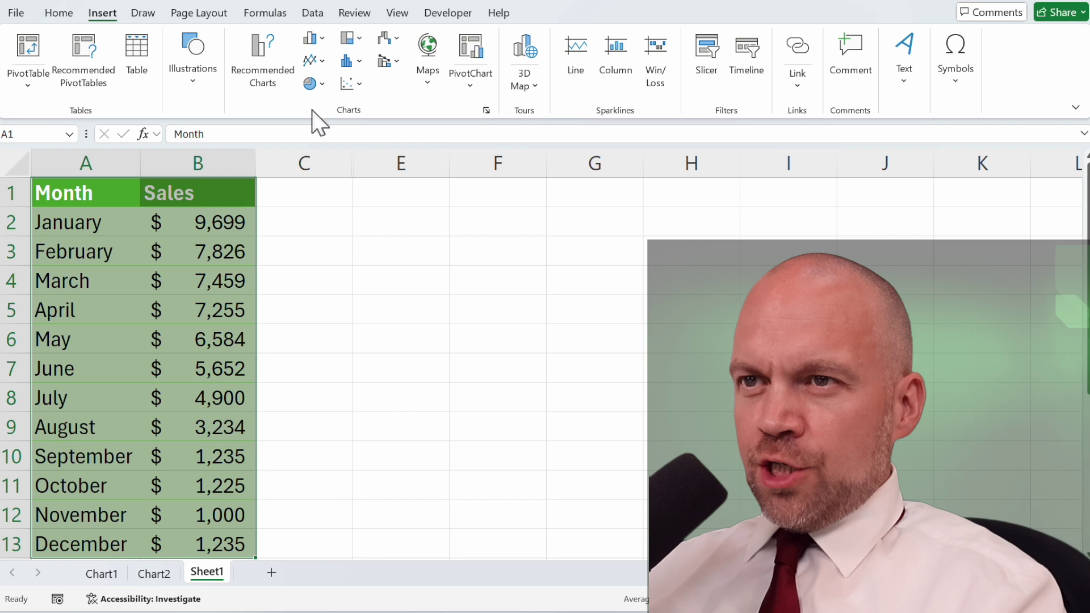
left_click(318, 60)
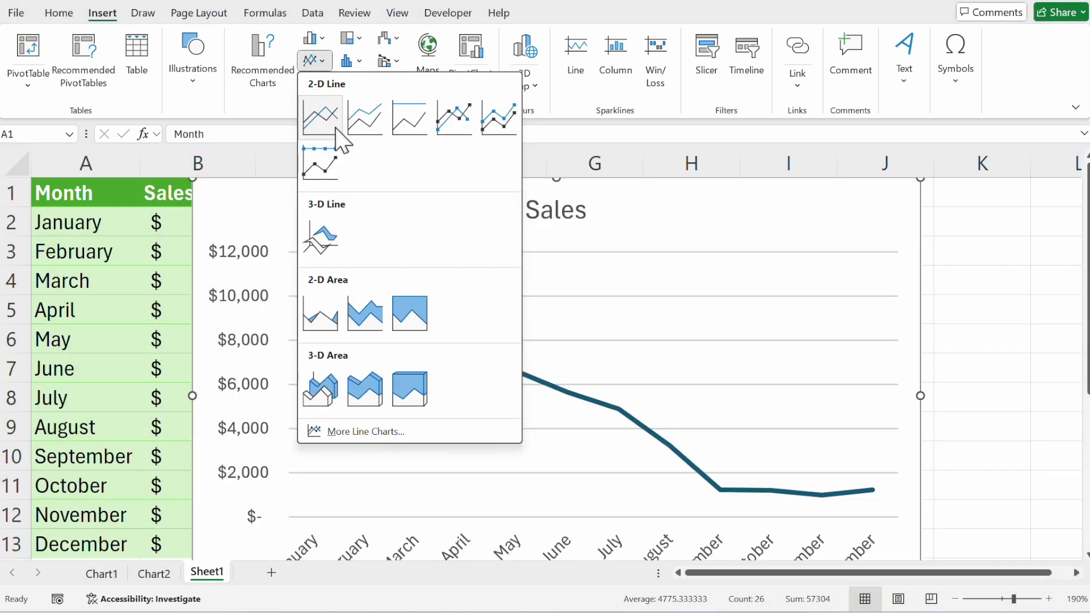
left_click(336, 130)
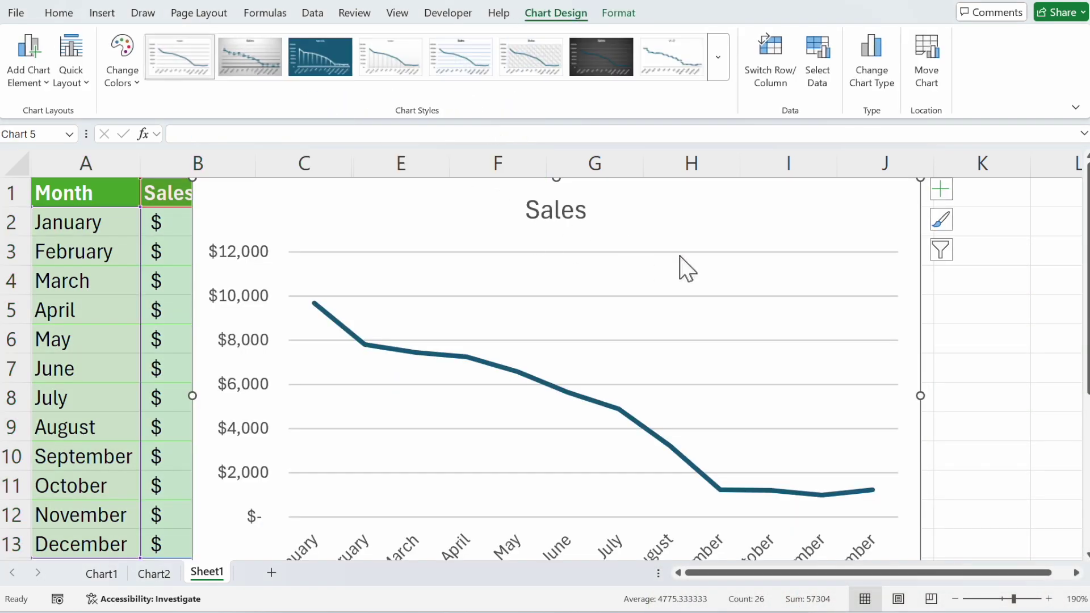
left_click(926, 62)
left_click(519, 270)
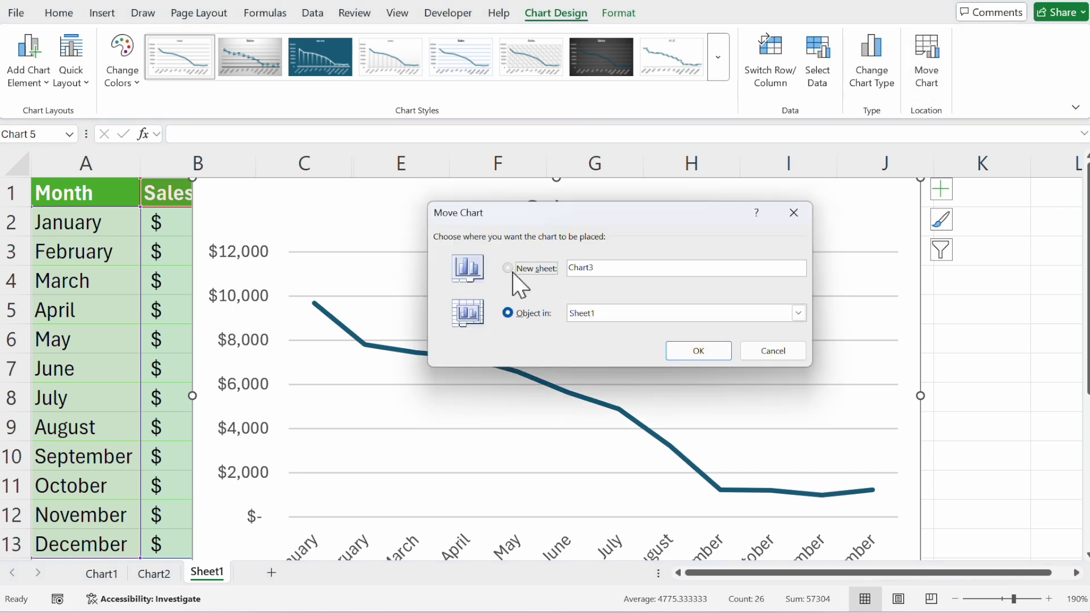
left_click(695, 350)
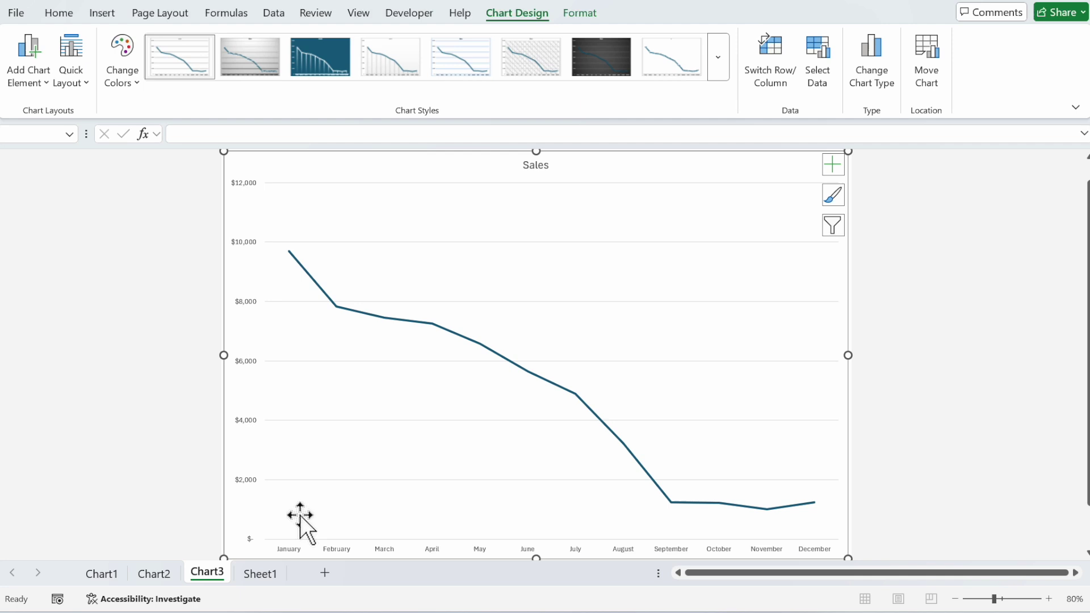
- Add data labels and a linear trendline to the Sales line
left_click(380, 316)
right_click(382, 318)
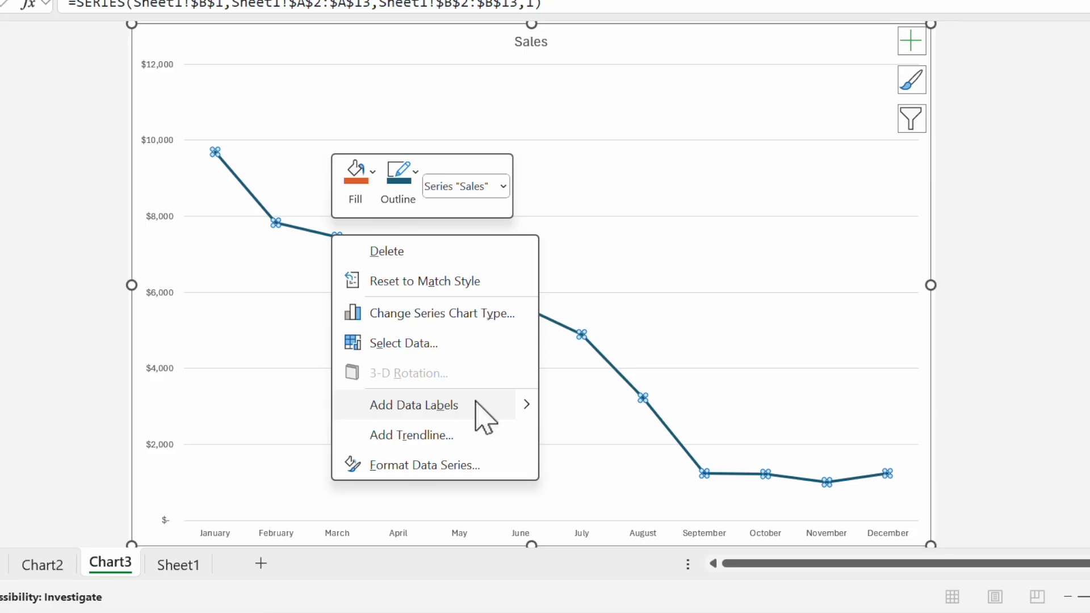
left_click(499, 459)
double_click(555, 280)
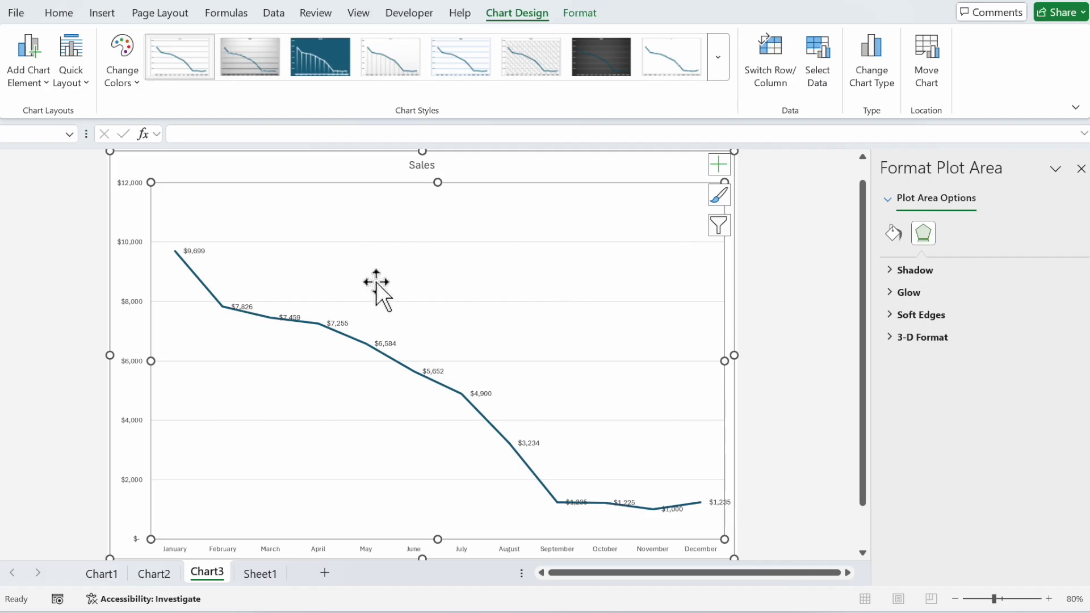
right_click(203, 284)
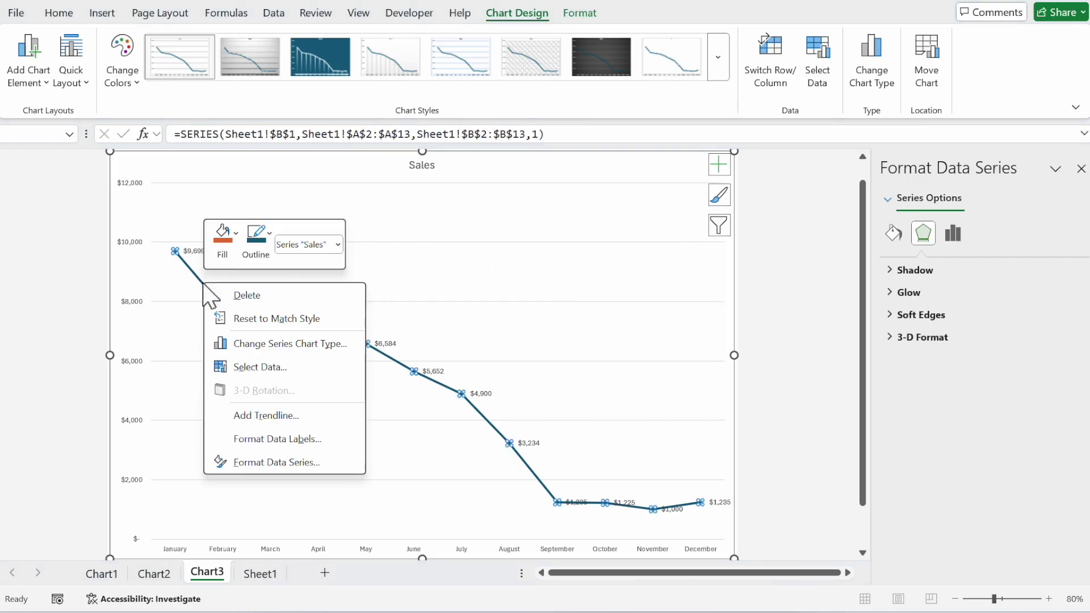
left_click(310, 418)
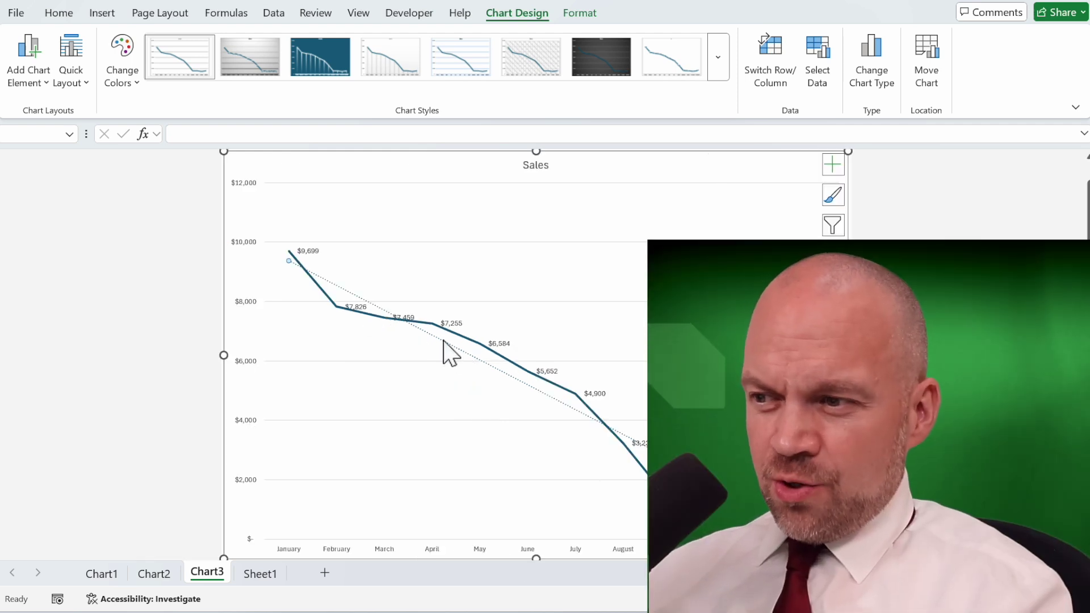
- Insert a 2-D pie chart of the department sales in A1:B4
left_click_drag(91, 309, 414, 372)
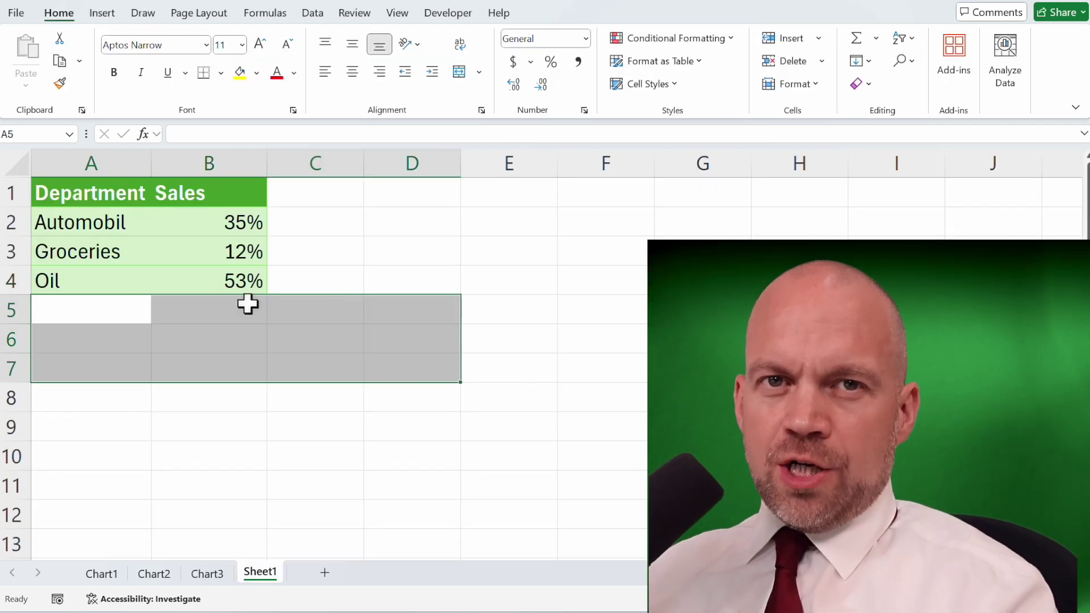
left_click_drag(86, 193, 173, 262)
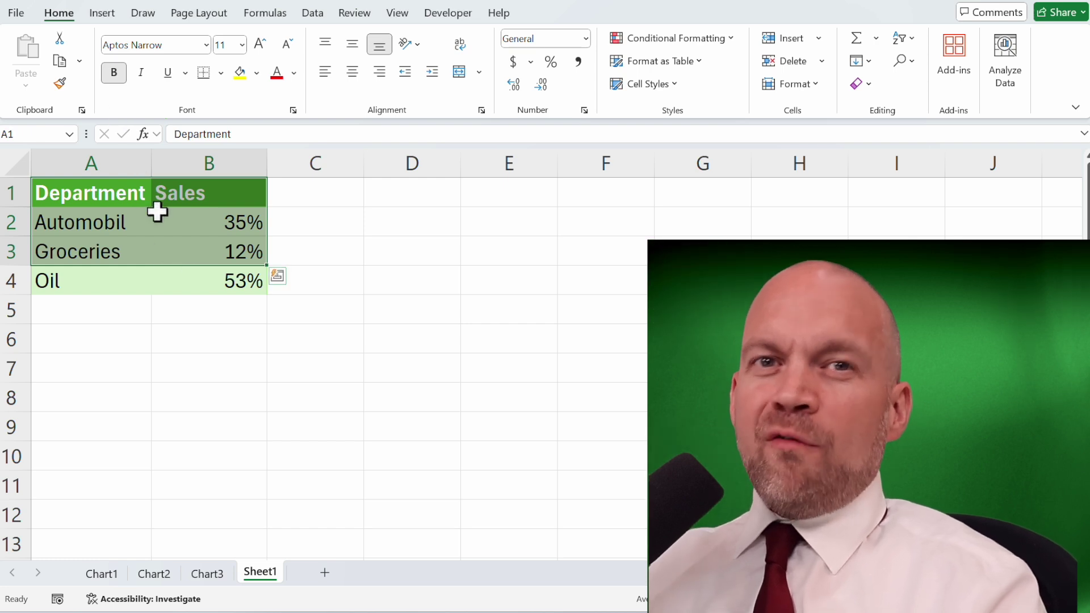
key("shift+Down")
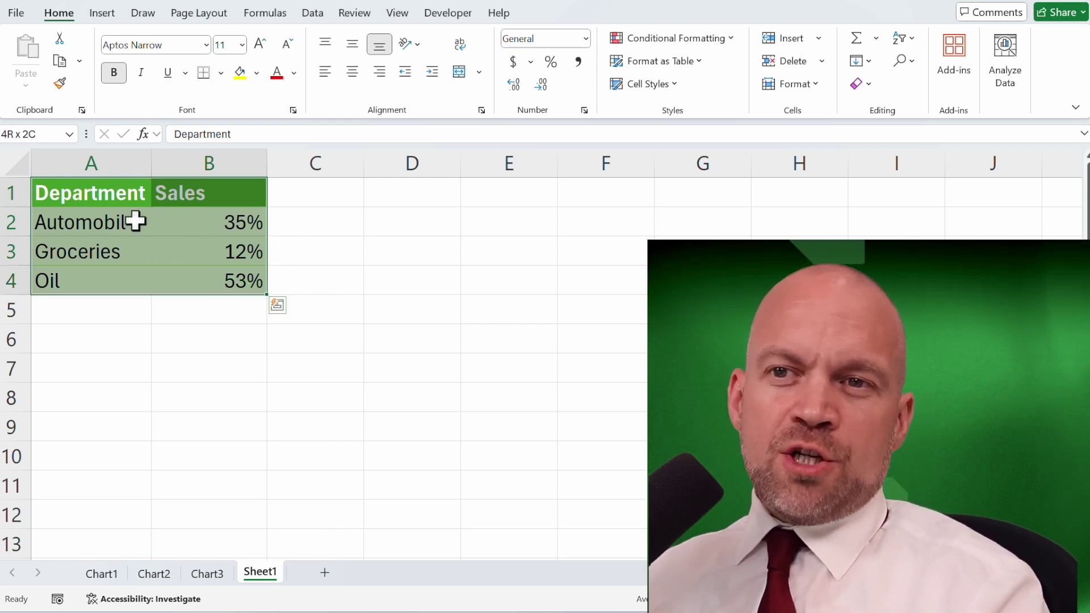
left_click(105, 12)
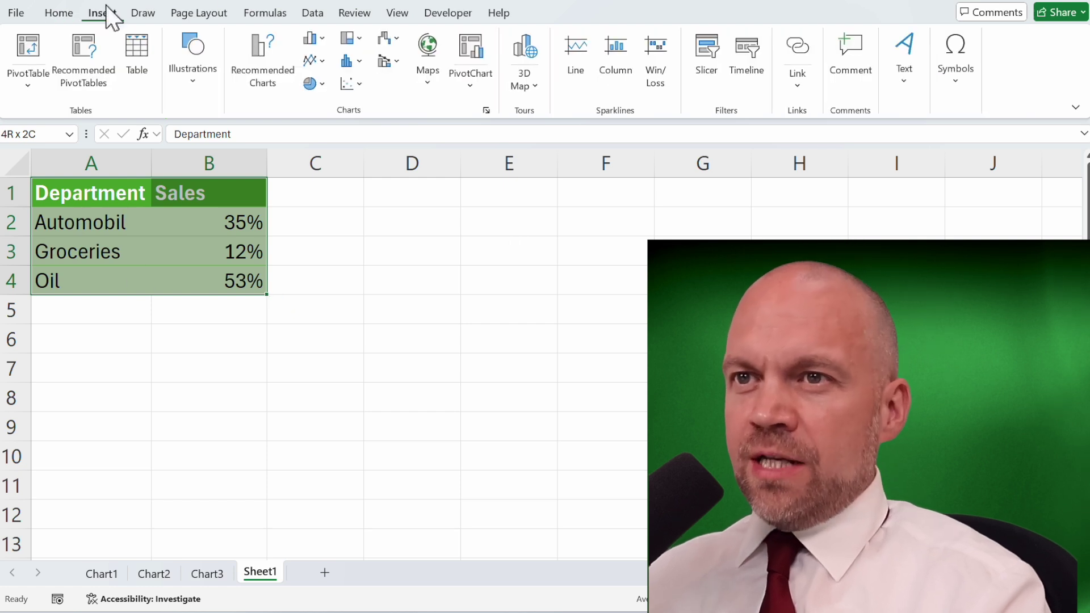
left_click(311, 83)
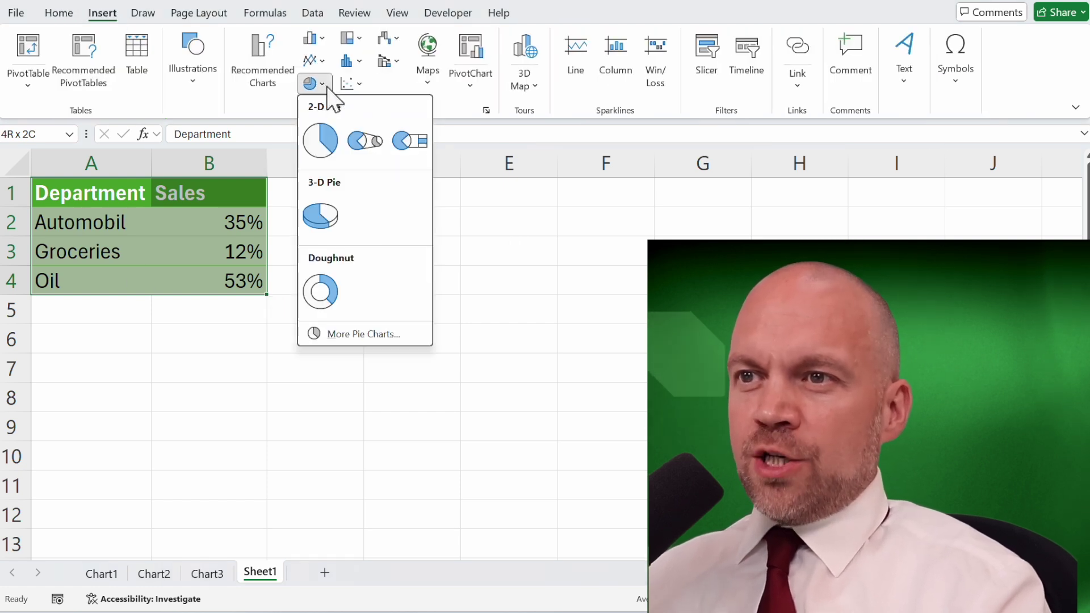
left_click(319, 139)
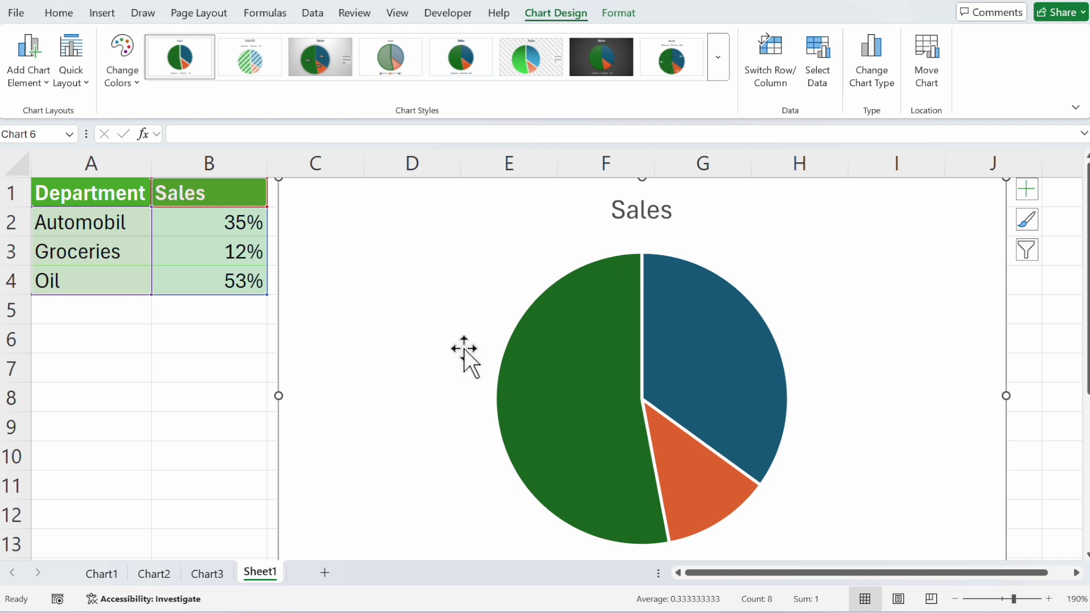
- Add percentage data labels (35%, 12%, 53%) to the pie slices
right_click(407, 244)
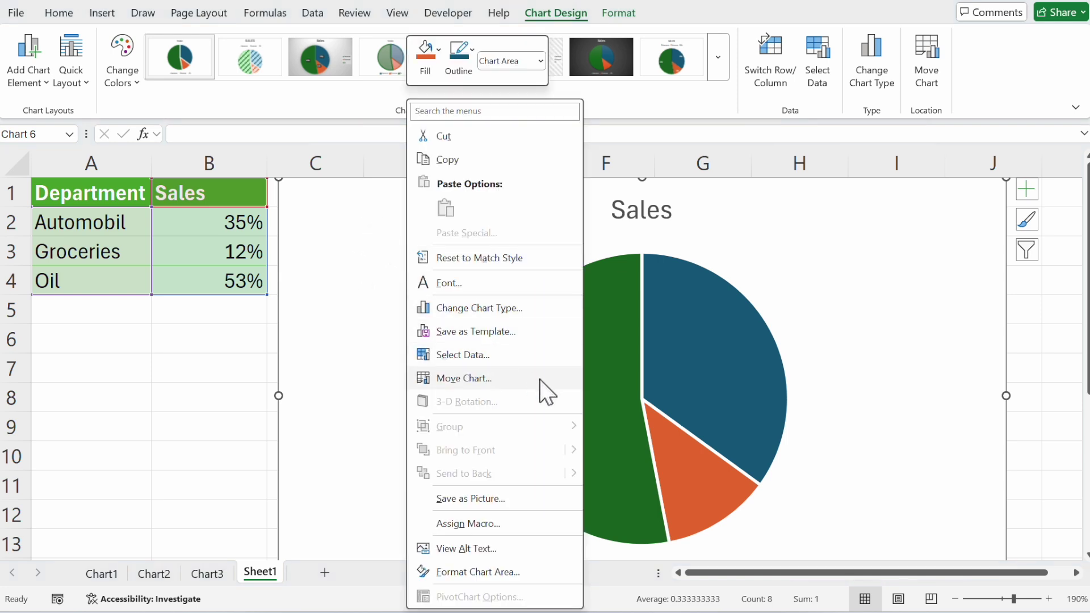
key("Escape")
right_click(645, 319)
left_click(688, 445)
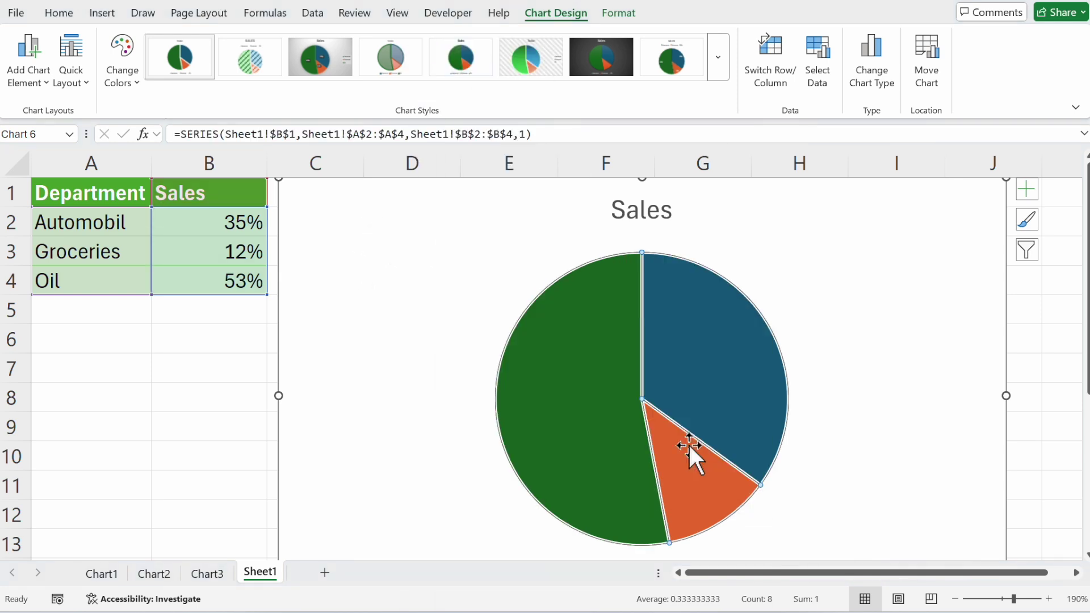
left_click(842, 349)
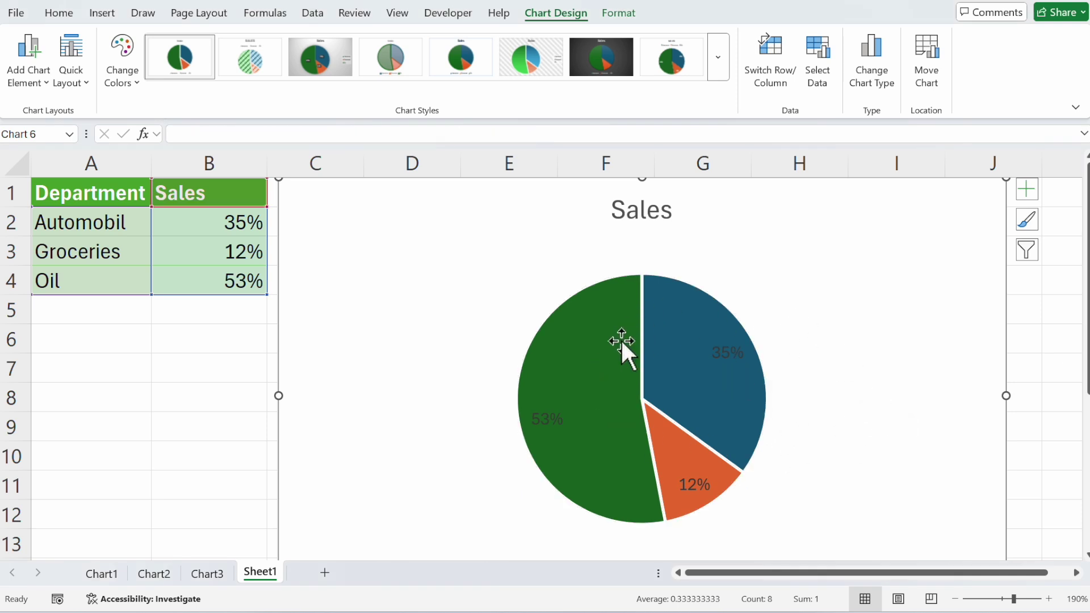
- Try pulling the Automobil slice out from the pie
mouse_move(730, 369)
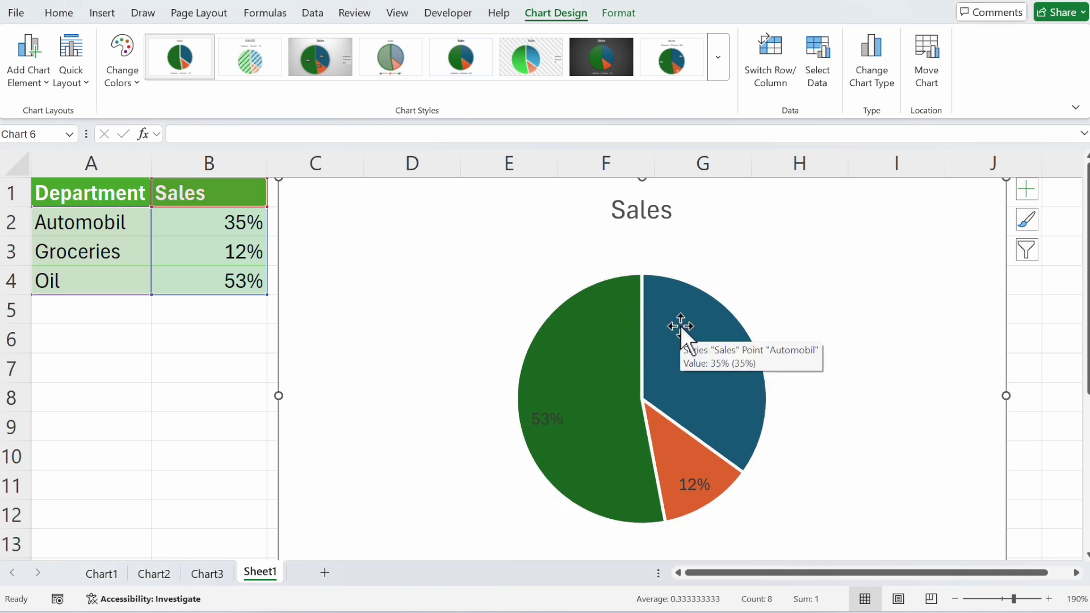
left_click(680, 325)
left_click(681, 323)
left_click_drag(684, 322, 713, 315)
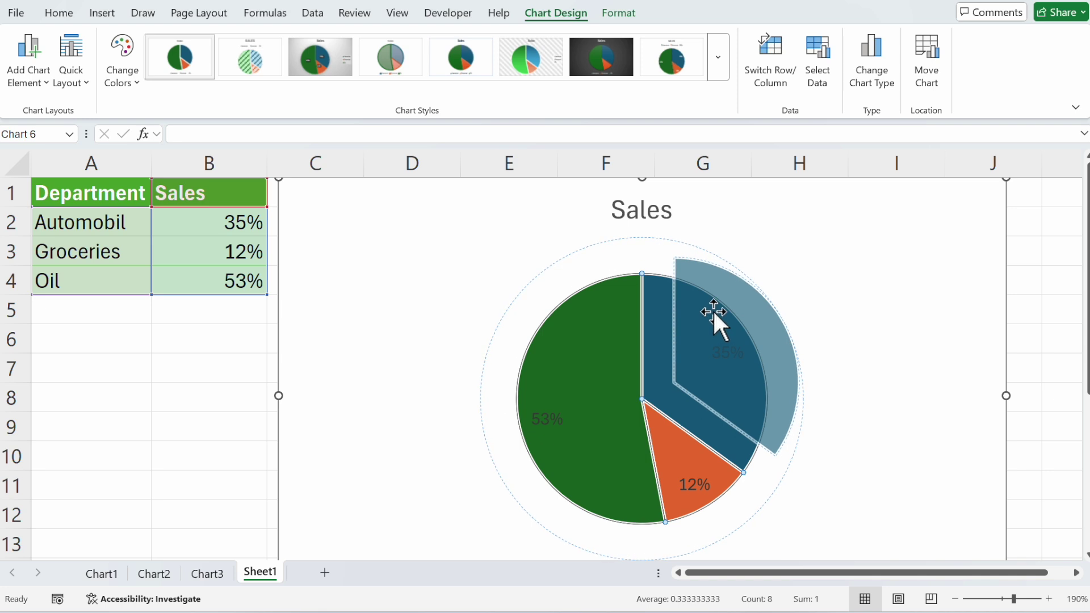
left_click_drag(714, 315, 759, 256)
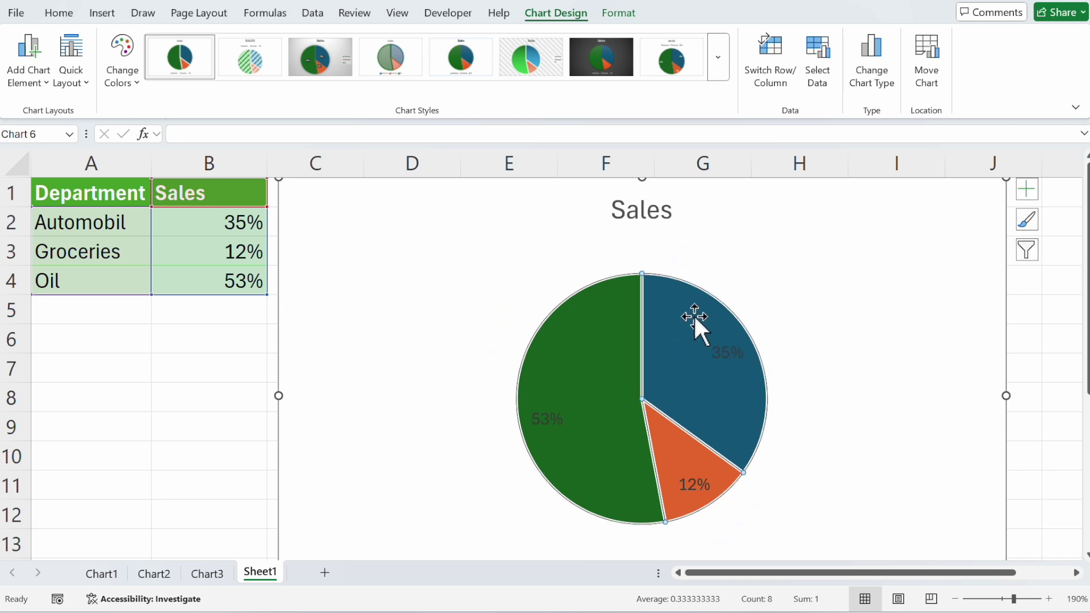
left_click(698, 360)
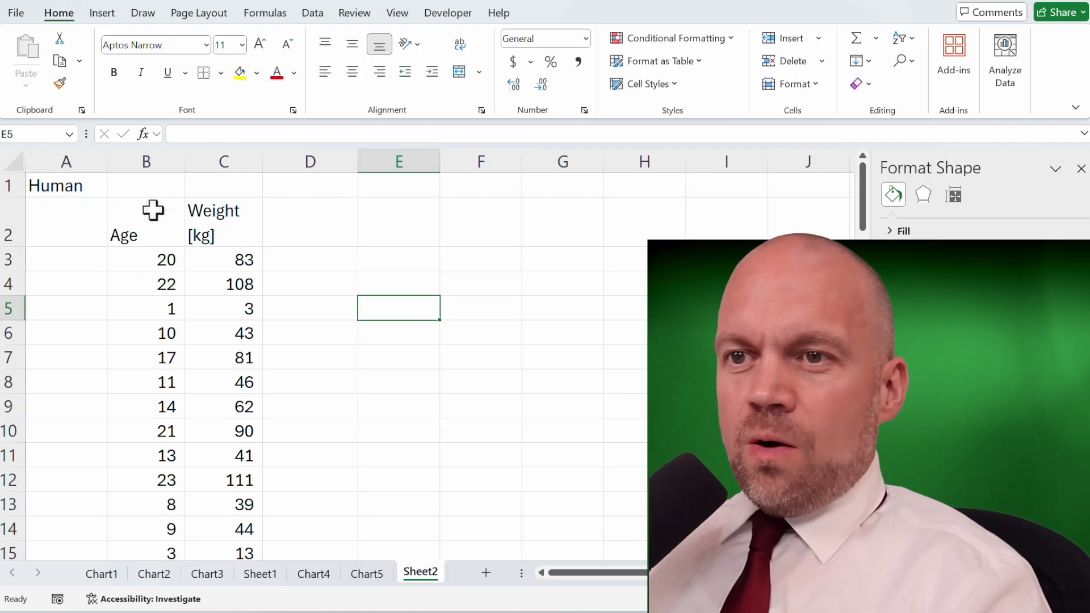
- Select the Age and Weight [kg] columns from the headers down to the last data row
left_click_drag(151, 212, 227, 365)
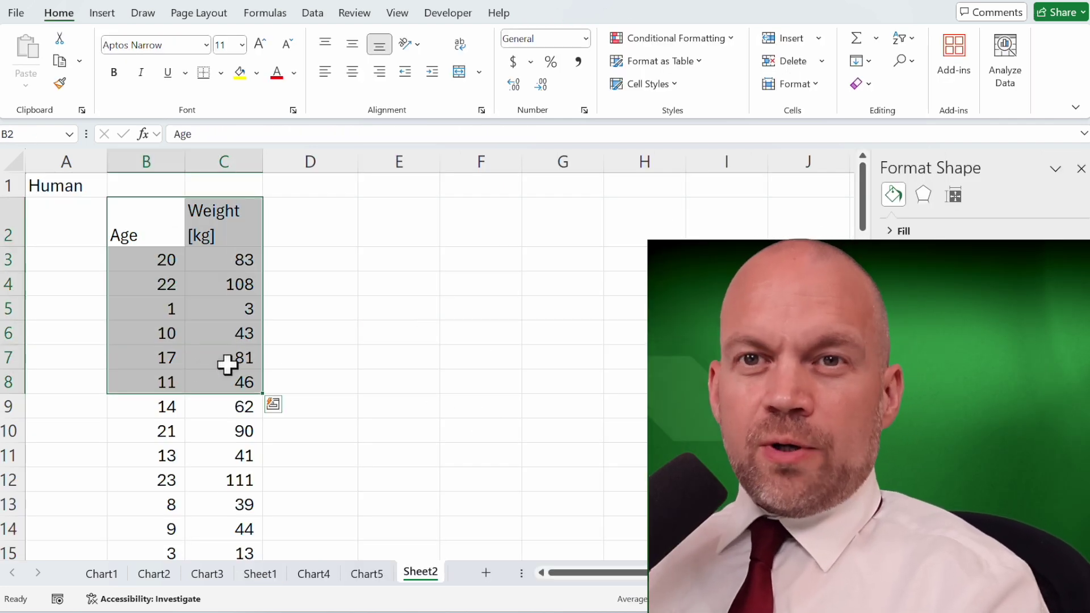
left_click(321, 243)
left_click_drag(159, 224, 241, 341)
scroll(227, 346, "down", 20)
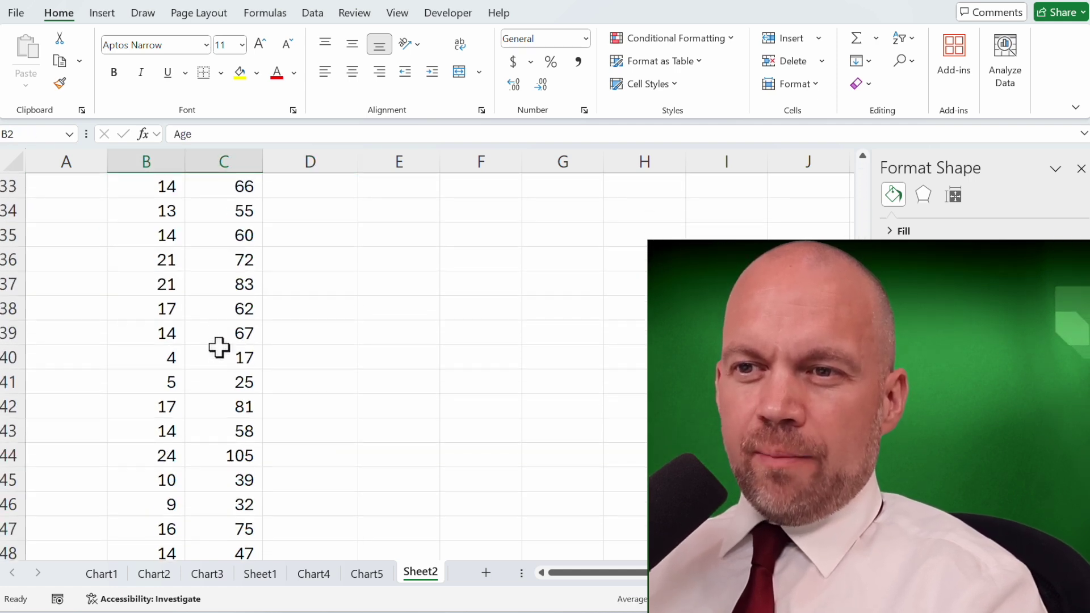
scroll(230, 396, "up", 20)
left_click(318, 326)
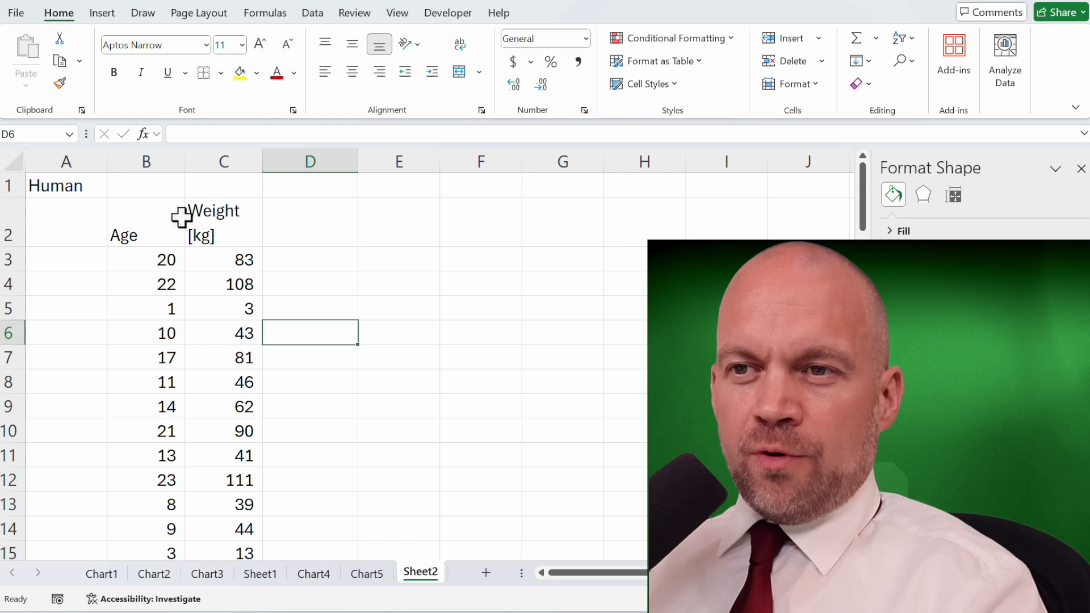
left_click(242, 237)
left_click(149, 229)
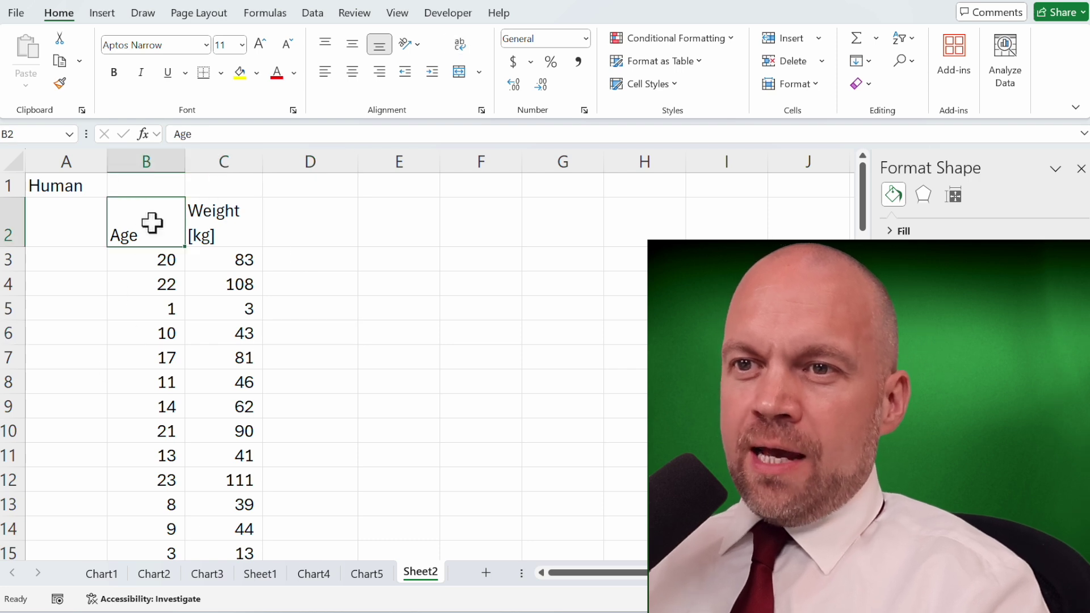
left_click_drag(151, 221, 193, 221)
key("ctrl+shift+Down")
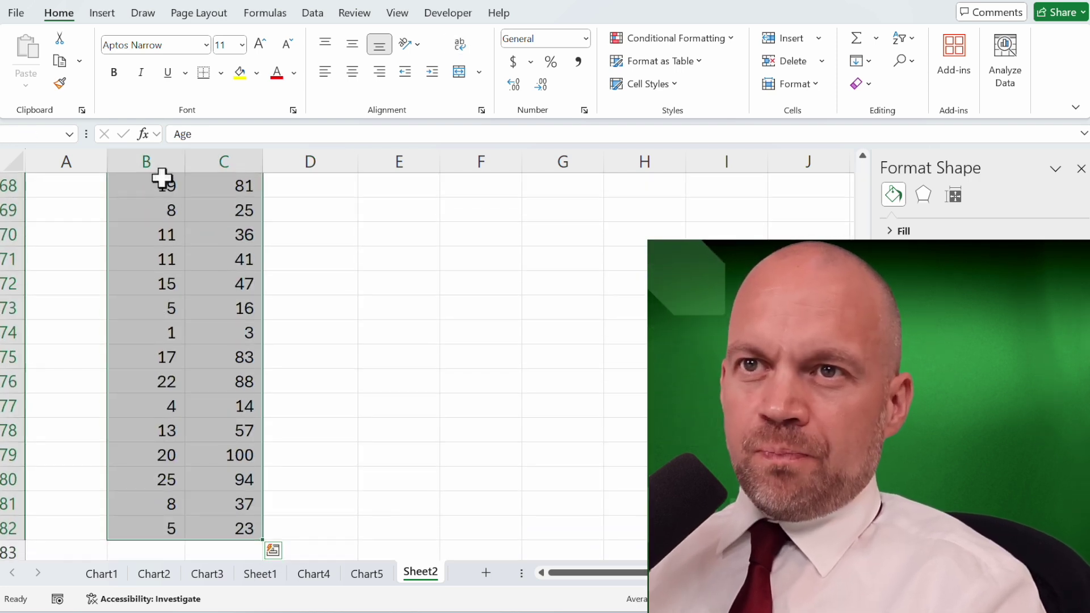
scroll(161, 175, "up", 20)
- Insert the first scatter chart type, plotting weight against age
left_click(102, 13)
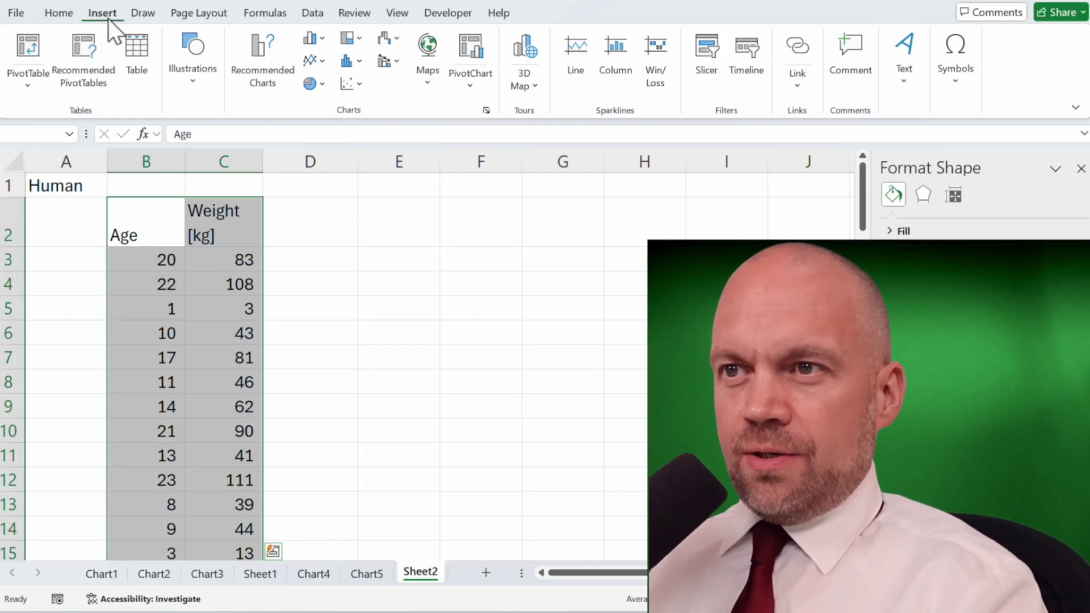
left_click(361, 86)
left_click(358, 139)
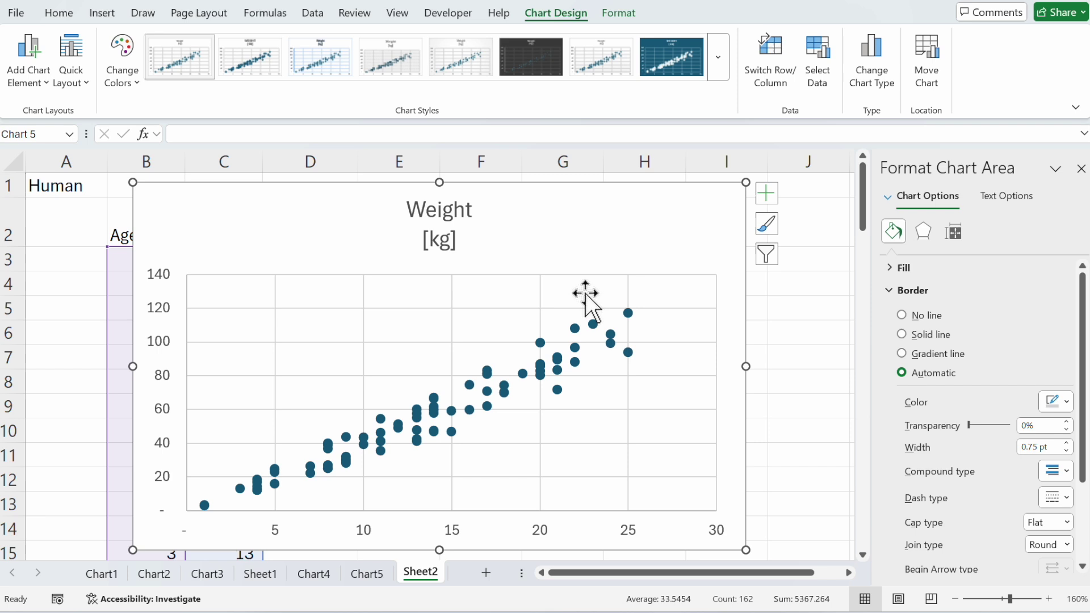
- Add a linear trendline to the Weight scatter points and select the horizontal age axis
left_click(561, 368)
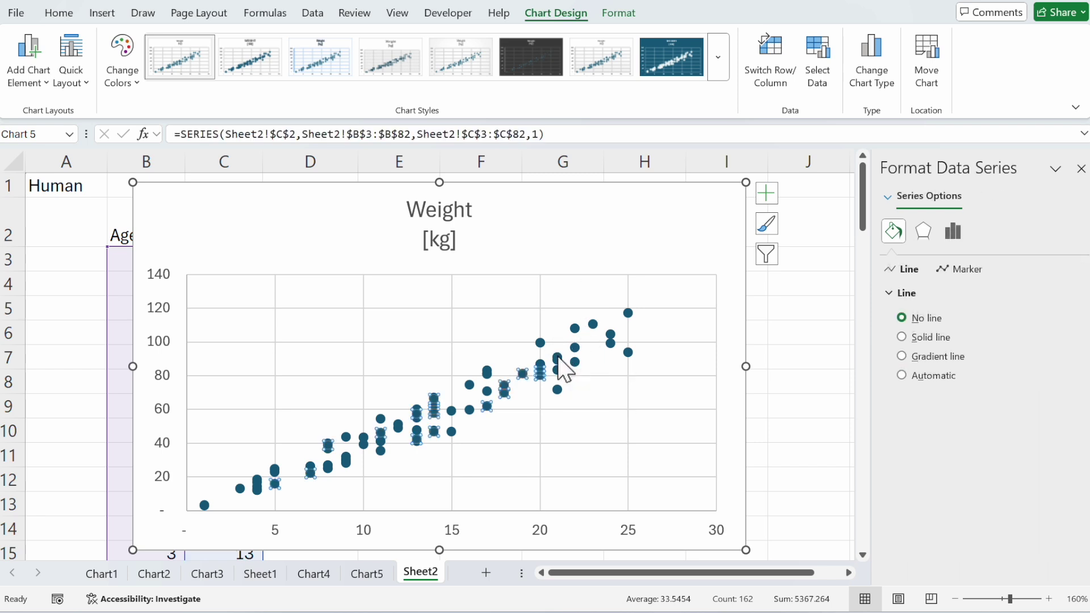
right_click(562, 368)
left_click(620, 512)
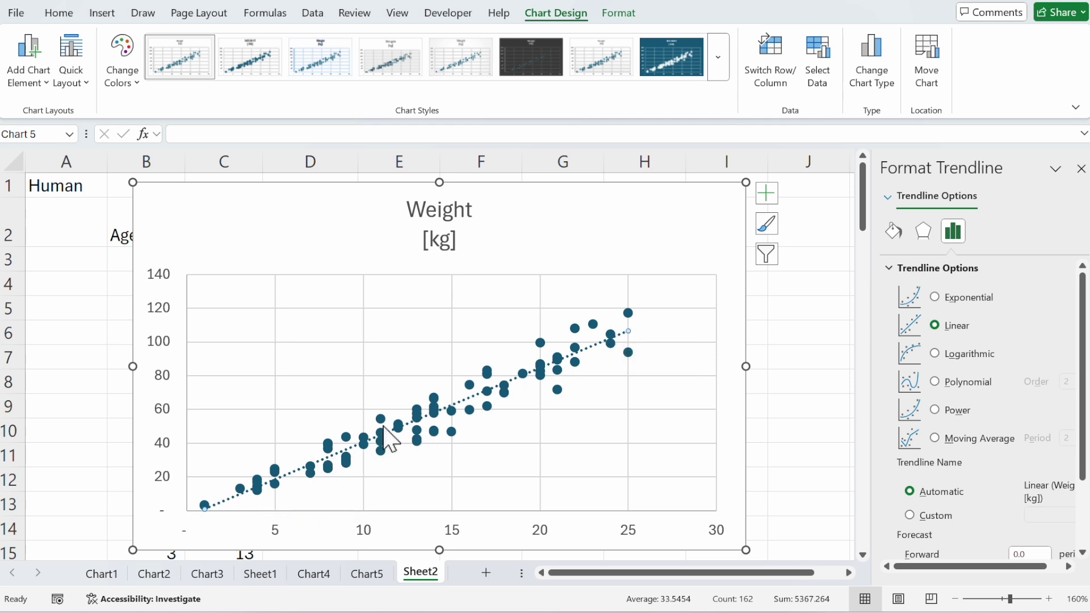
left_click(769, 376)
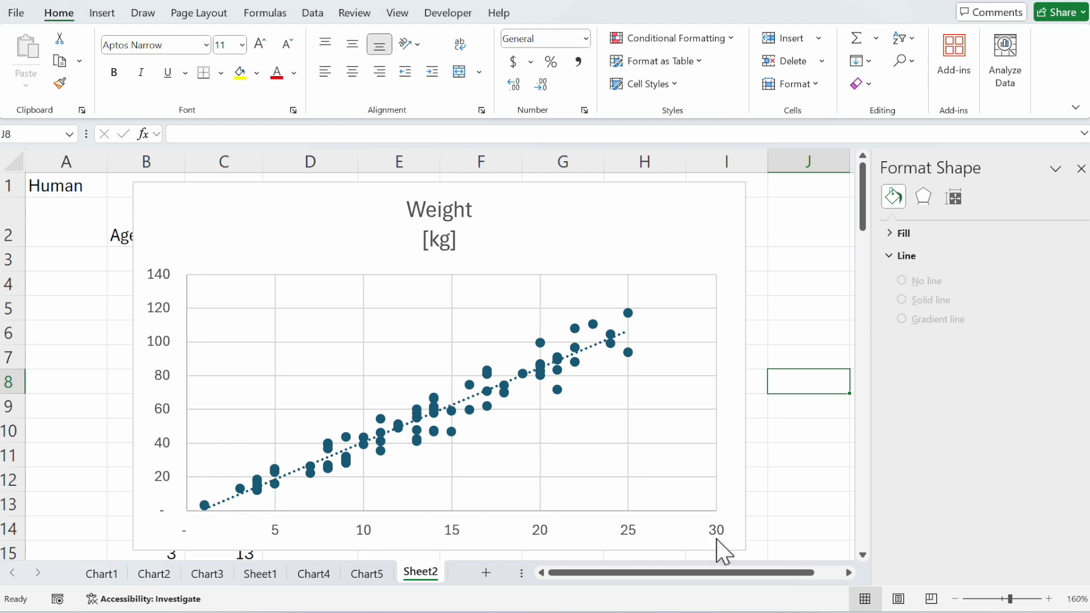
left_click(624, 534)
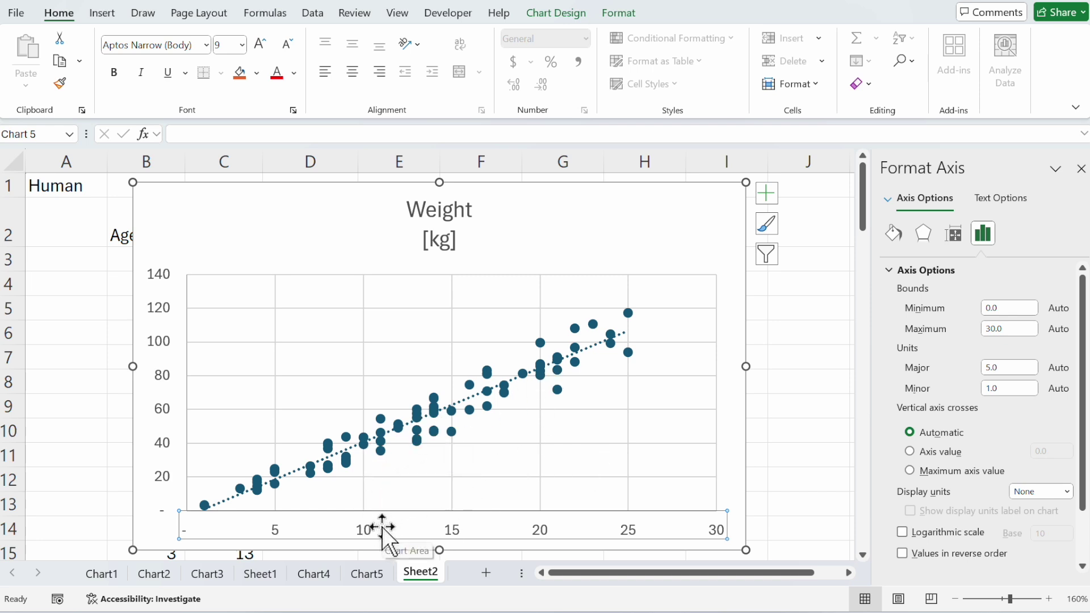
- Set the horizontal age axis to minimum 10, maximum 20 and major unit 1
right_click(368, 537)
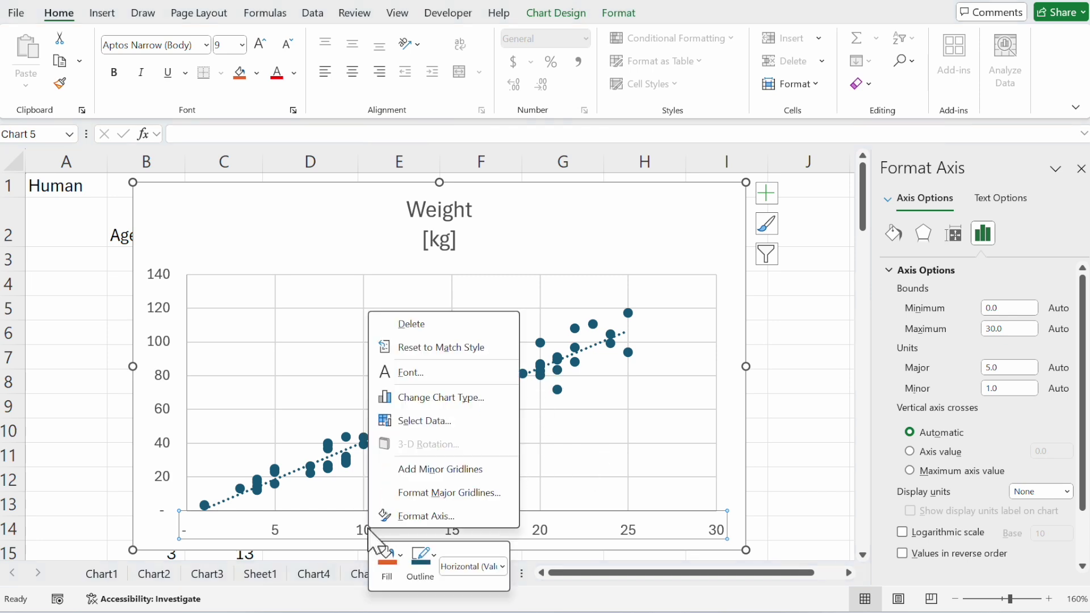
left_click(462, 514)
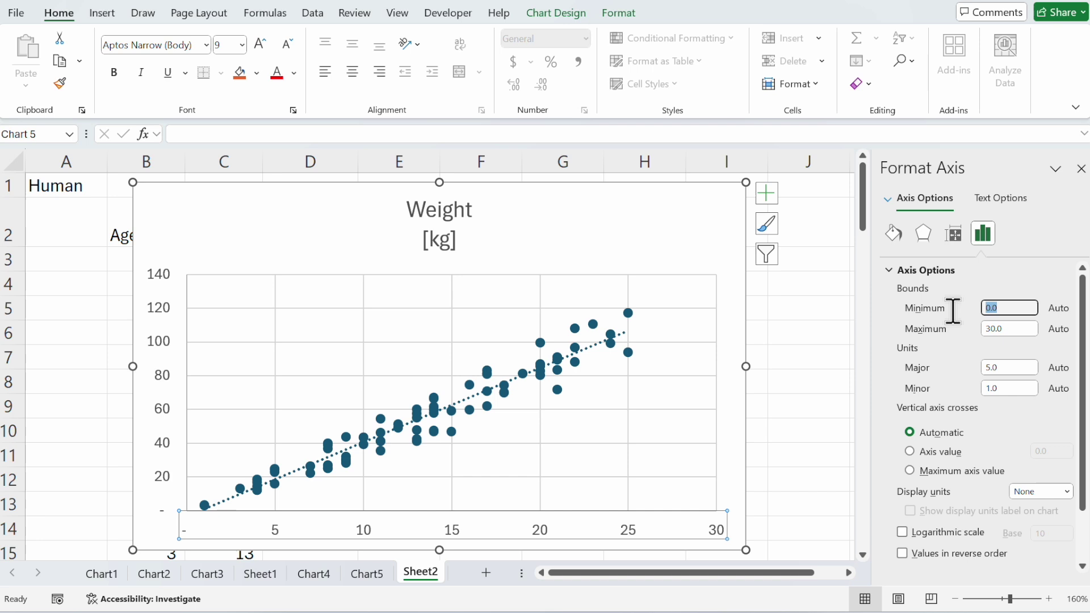
key("Tab")
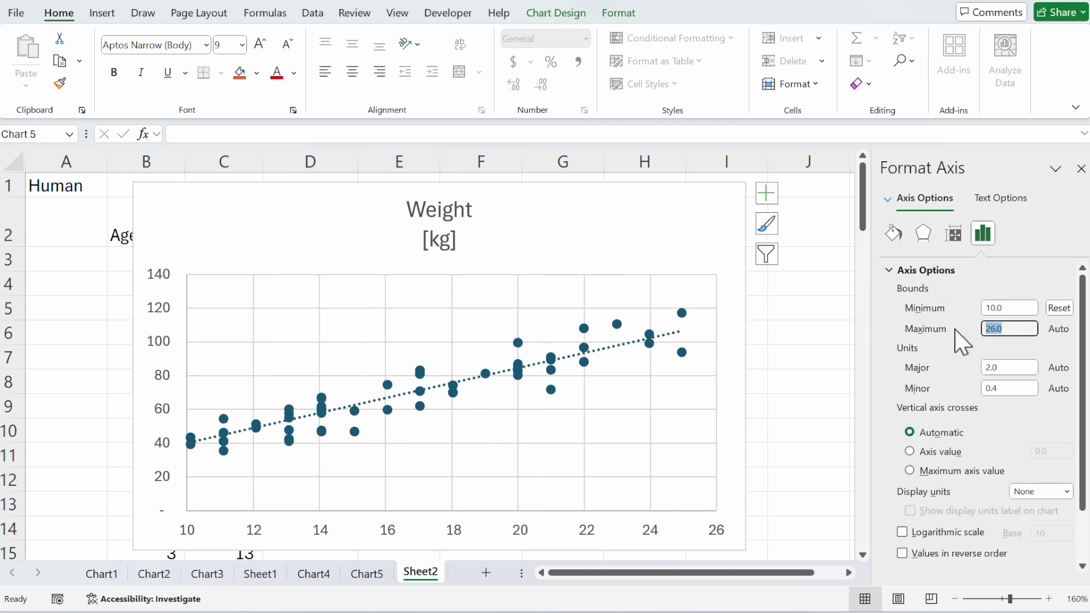
type("20")
left_click(1003, 308)
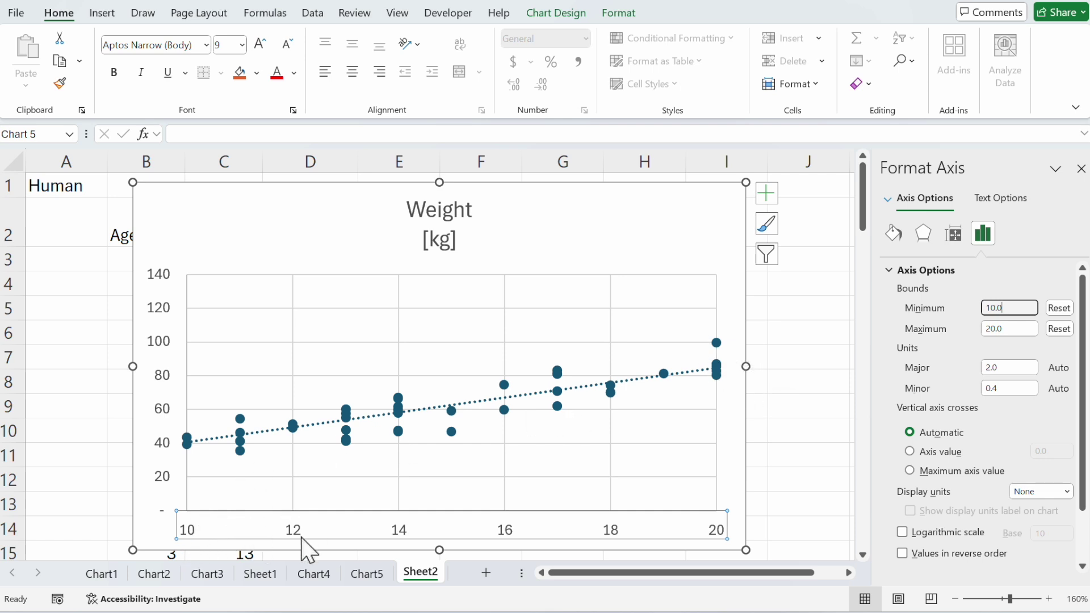
left_click(1014, 367)
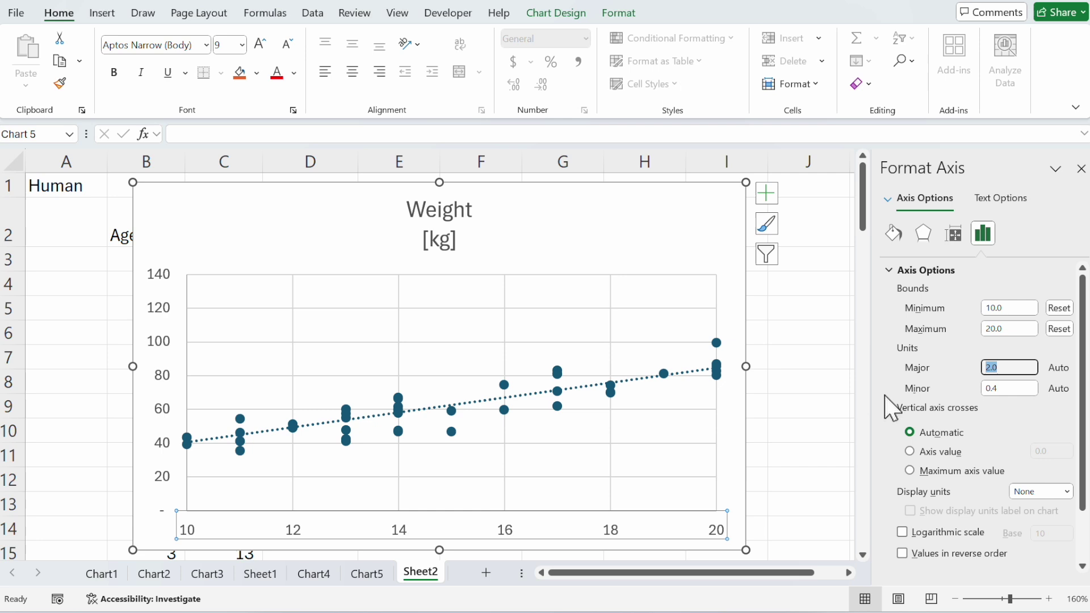
type("1")
key("Tab")
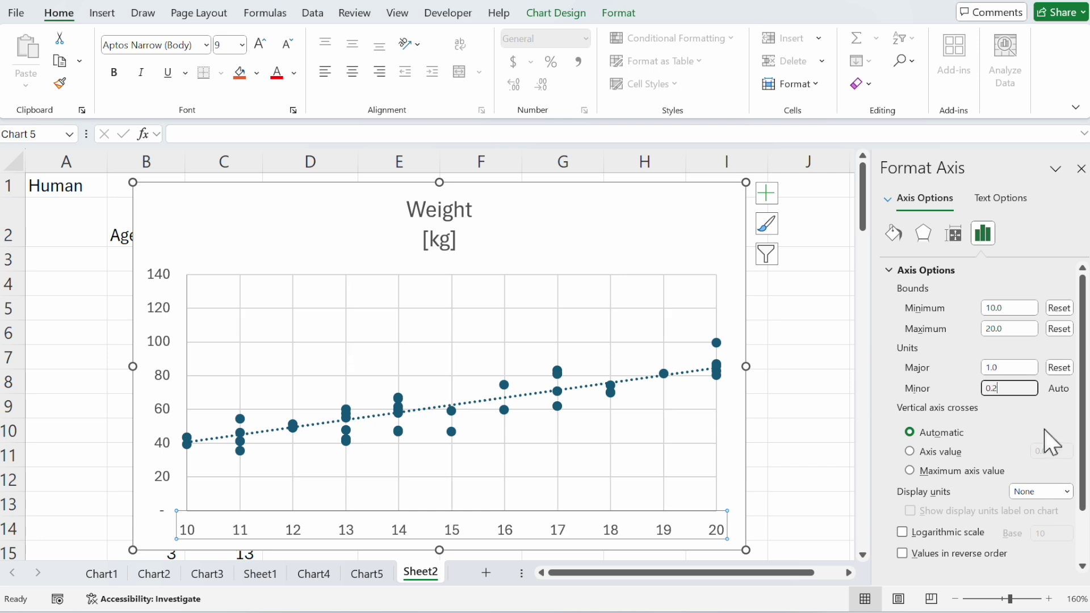
- Set the vertical weight axis minimum to 20 and maximum to 120
left_click(164, 307)
right_click(163, 306)
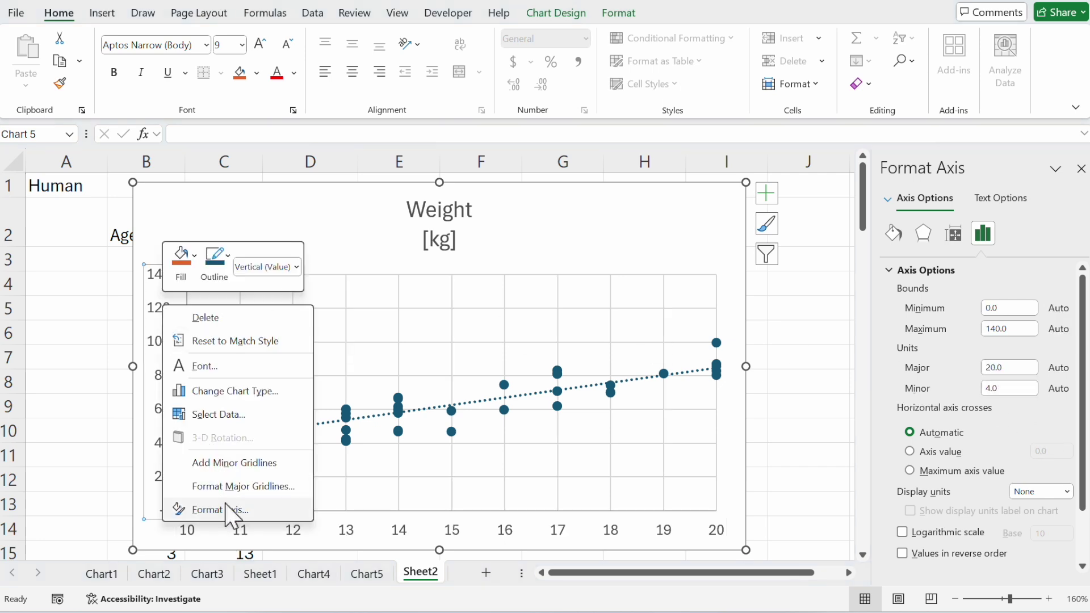
key("Escape")
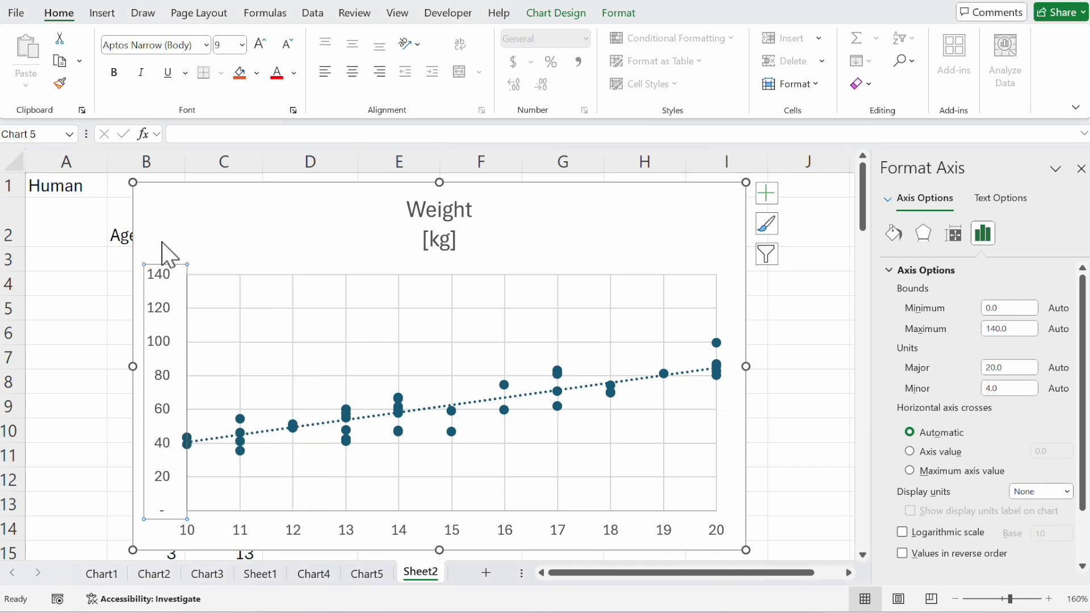
right_click(176, 285)
left_click(238, 478)
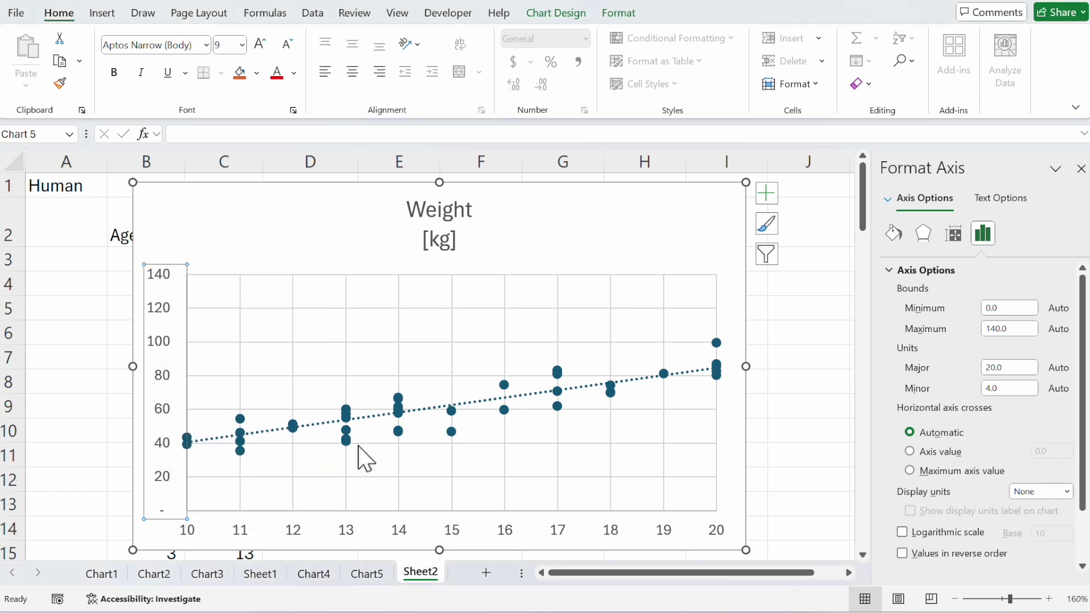
left_click(1009, 308)
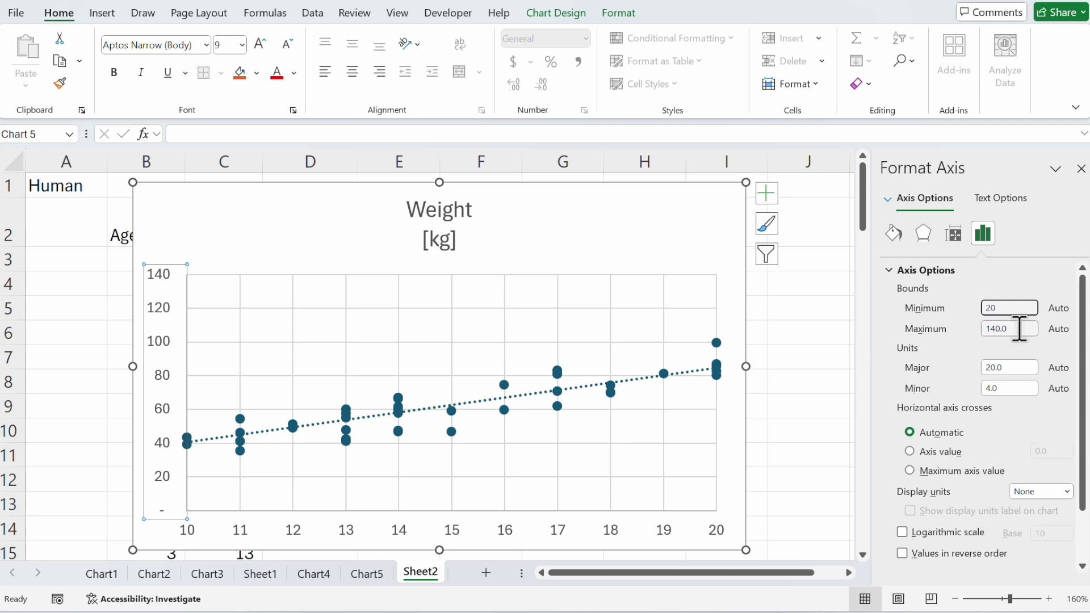
left_click(997, 329)
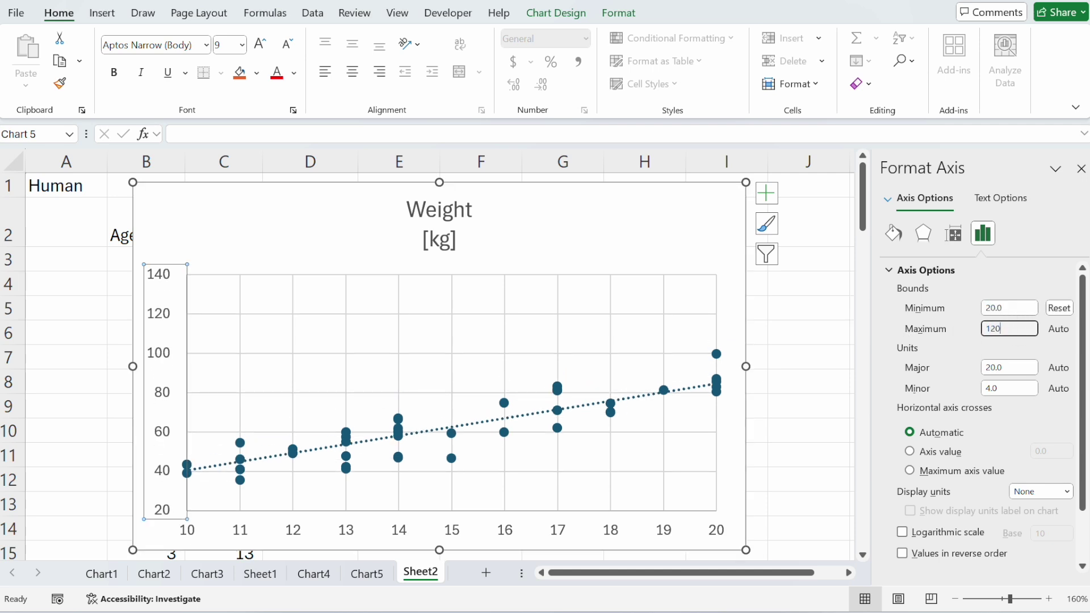
type("120")
key("Return")
- Retitle the chart 'Human Weight' and drag the title to the top-right corner
key("Delete")
key("Delete")
key("Delete")
key("Delete")
key("Delete")
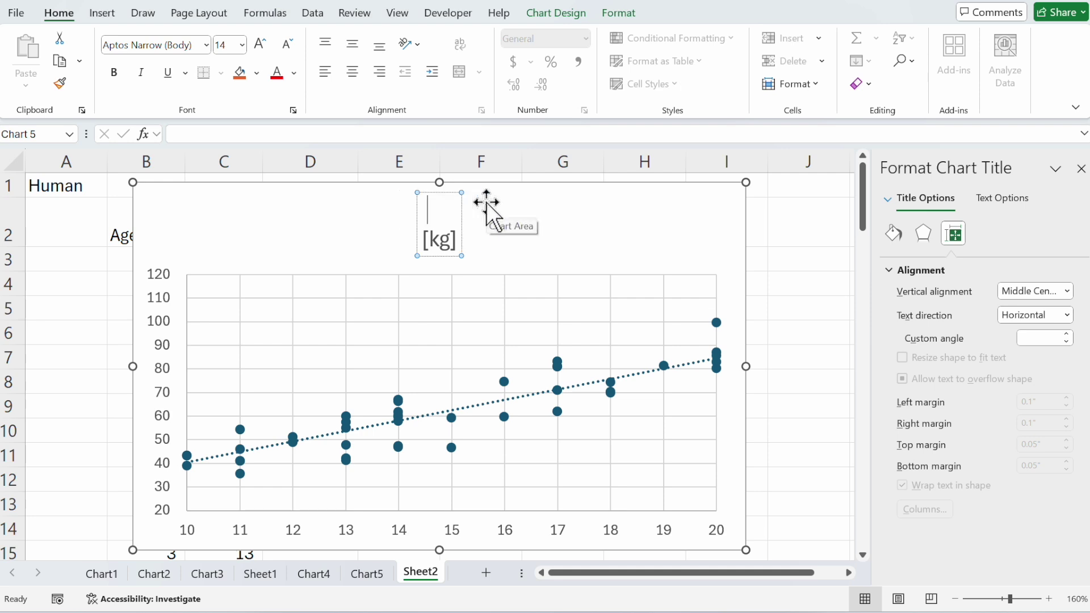
type("Hu")
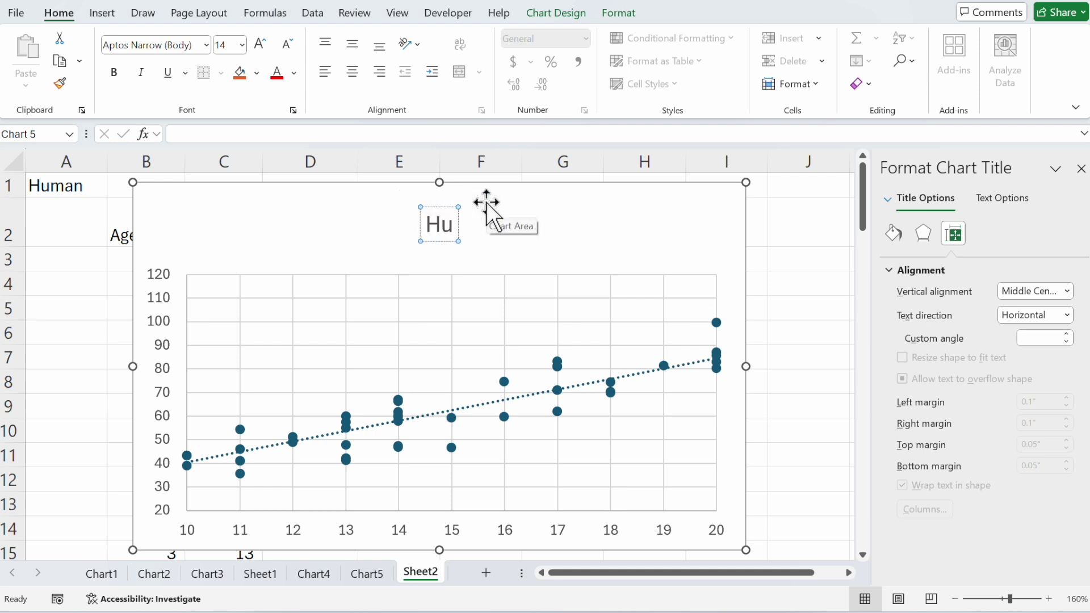
type("man Weight")
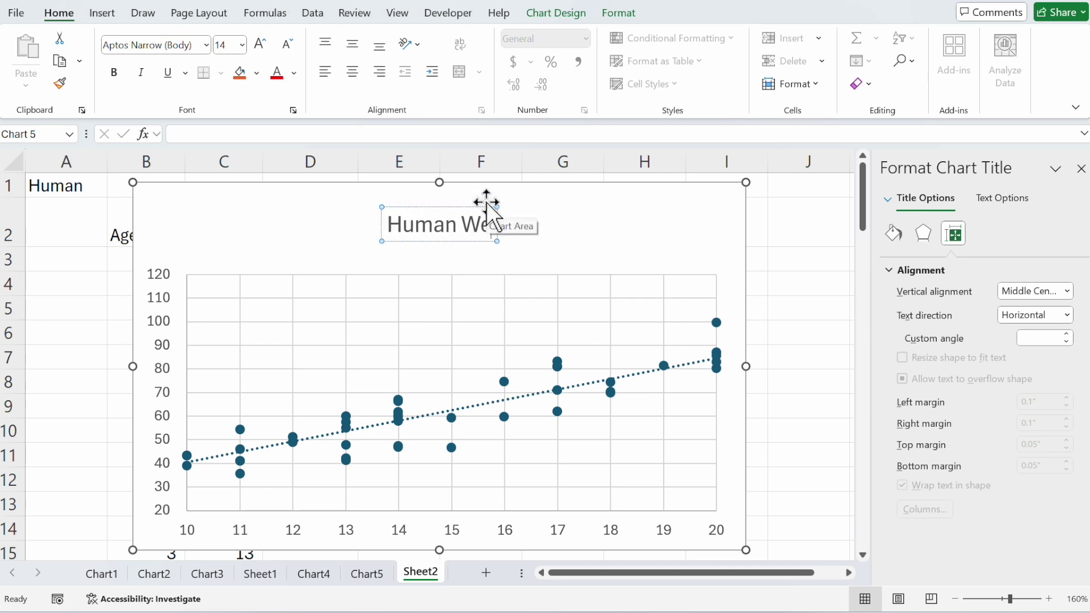
left_click(619, 206)
left_click(474, 212)
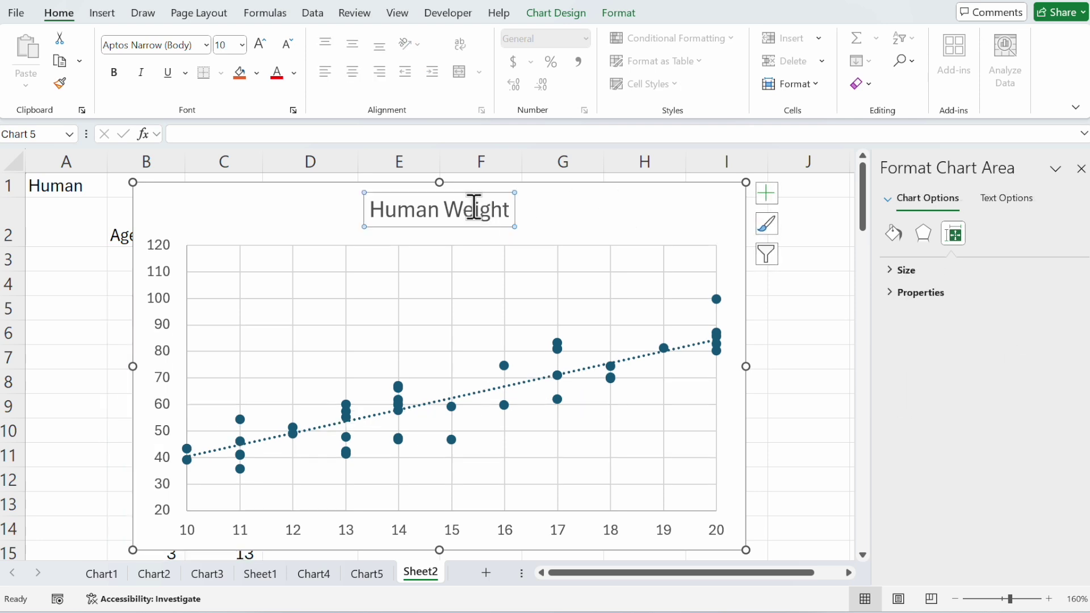
left_click_drag(481, 225, 685, 226)
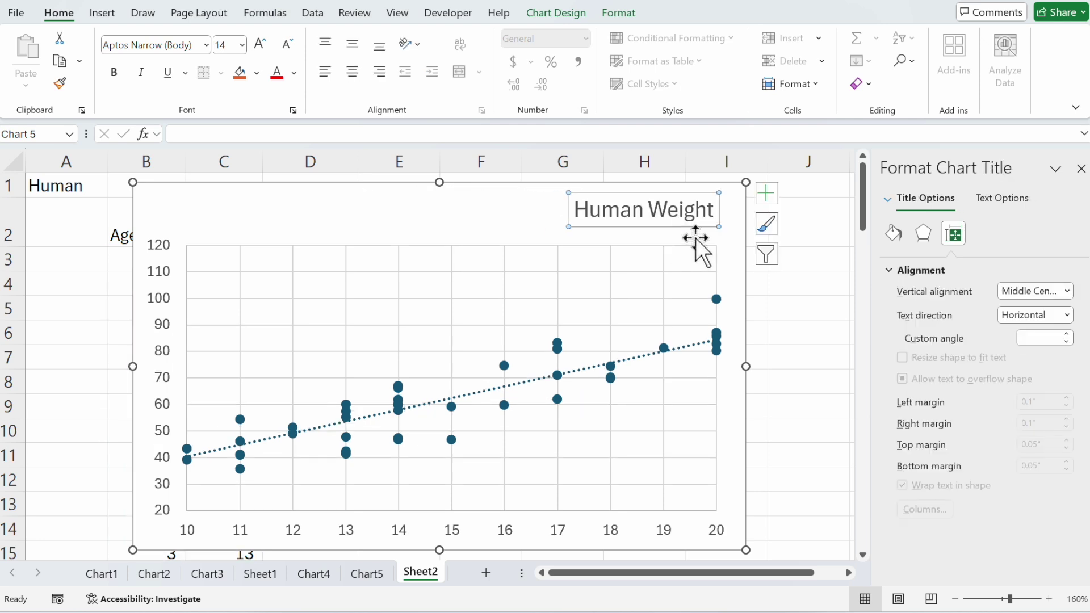
- Add axis titles, naming the horizontal axis 'Age' and the vertical axis 'Weight'
left_click(770, 196)
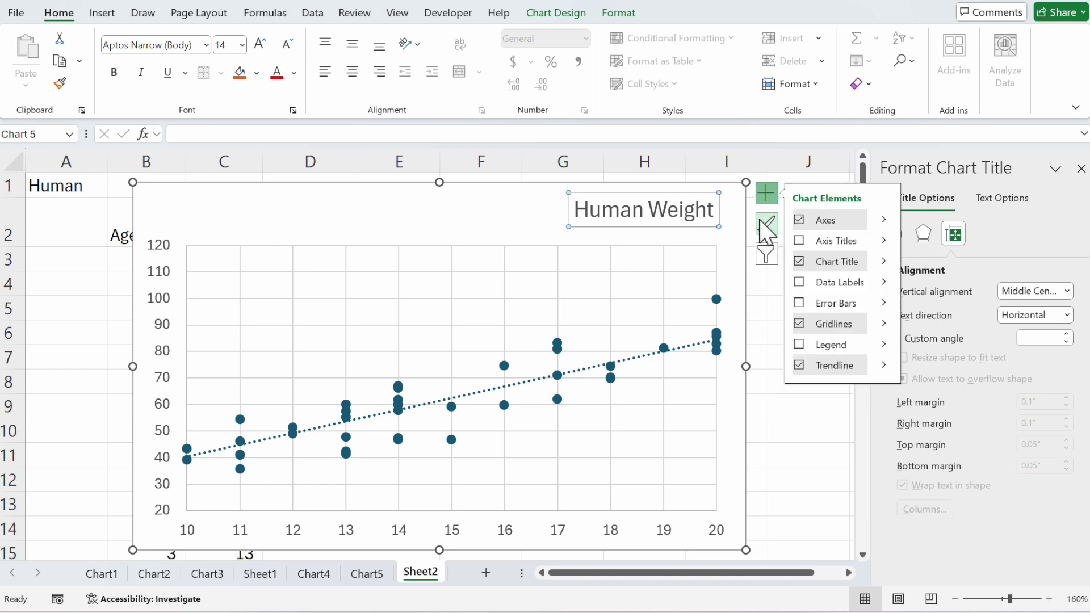
left_click(800, 241)
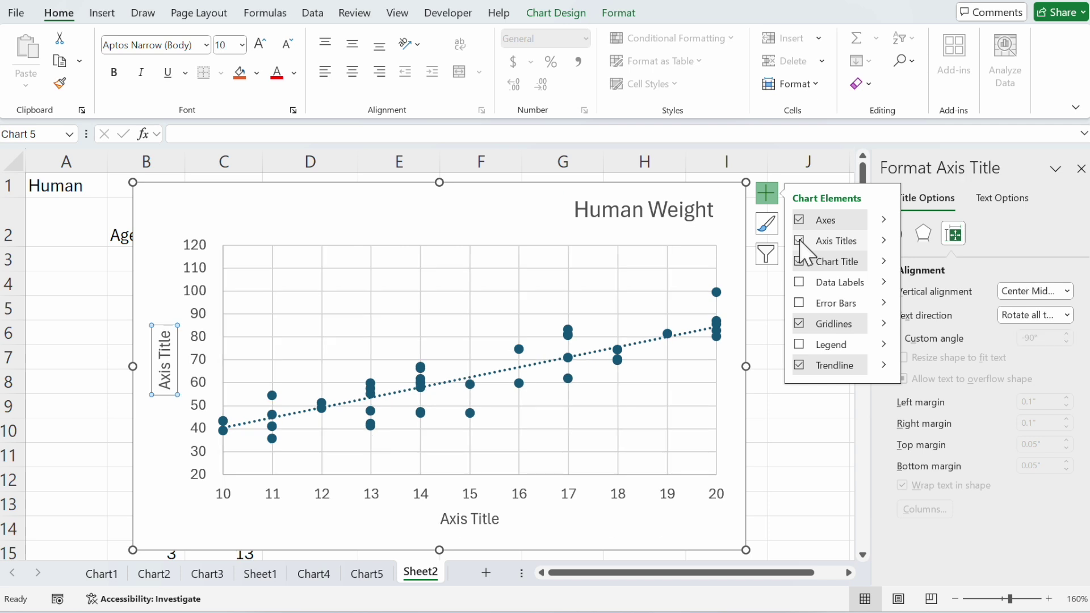
left_click(493, 519)
left_click_drag(496, 522, 427, 516)
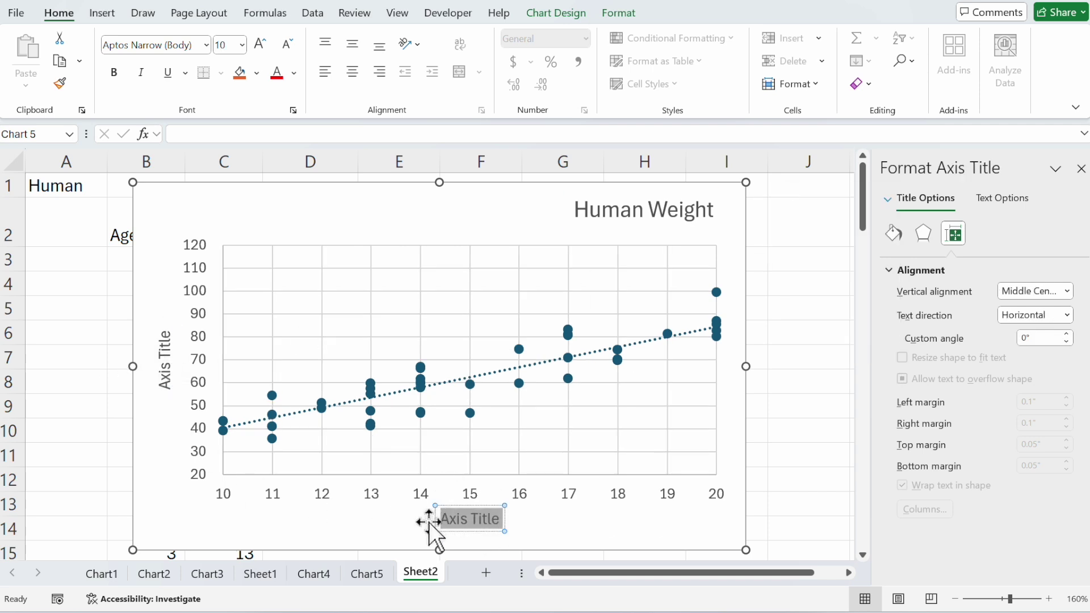
type("Age")
left_click(161, 363)
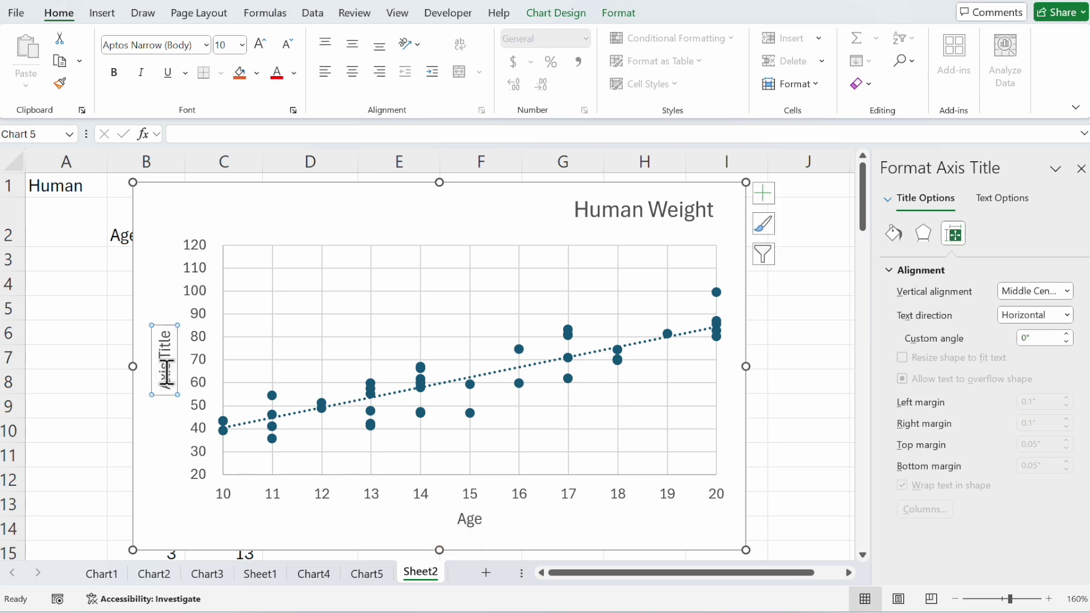
left_click_drag(154, 376, 160, 390)
type("Weight")
left_click(734, 226)
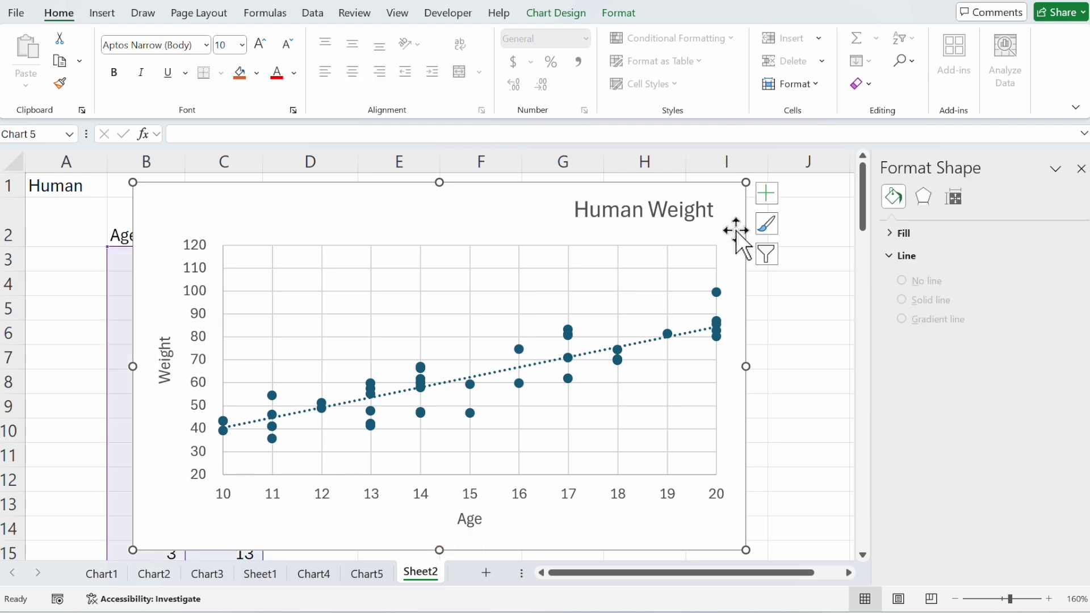
- Try adding a legend and data labels, then remove both again
left_click(767, 197)
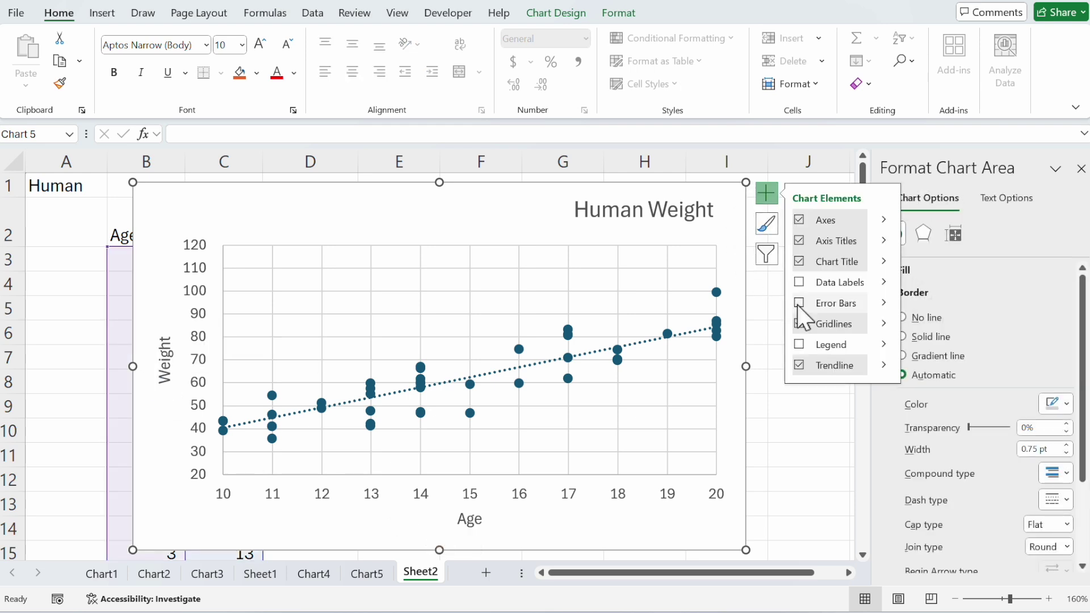
left_click(799, 346)
left_click(799, 344)
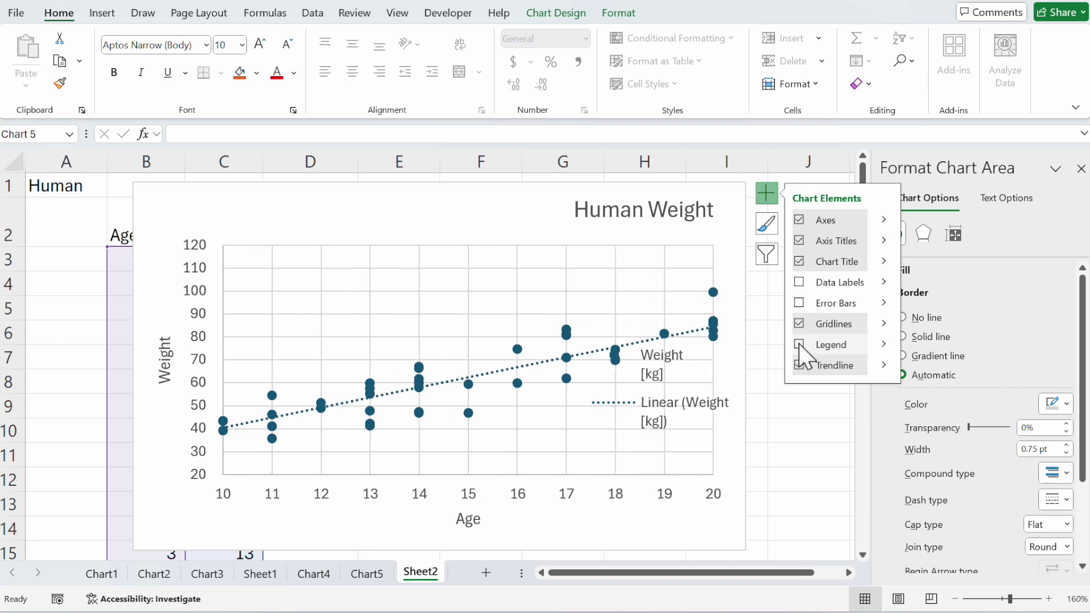
left_click(799, 282)
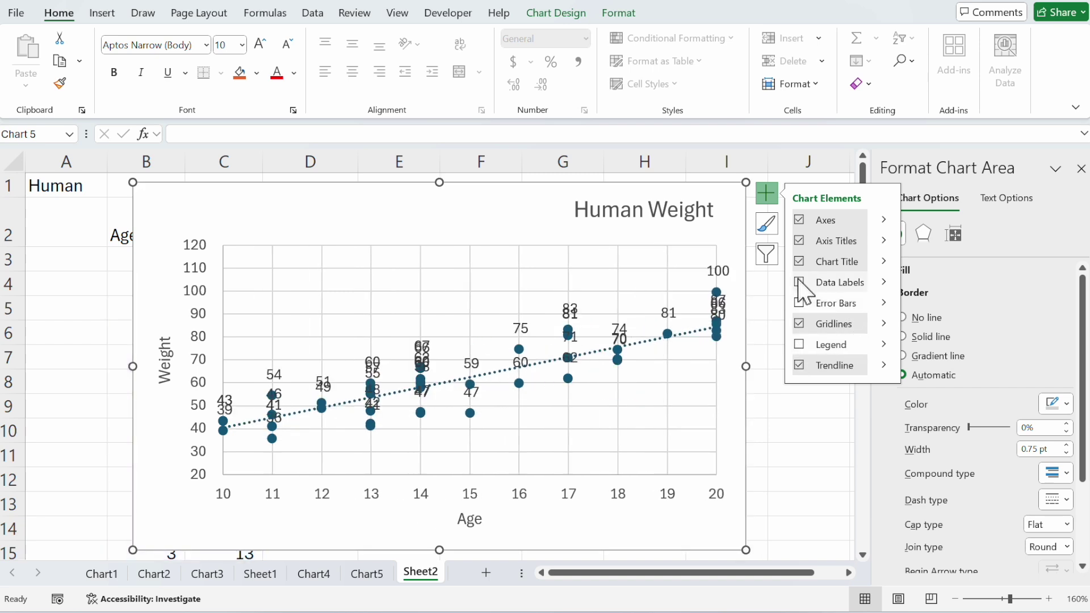
left_click(799, 282)
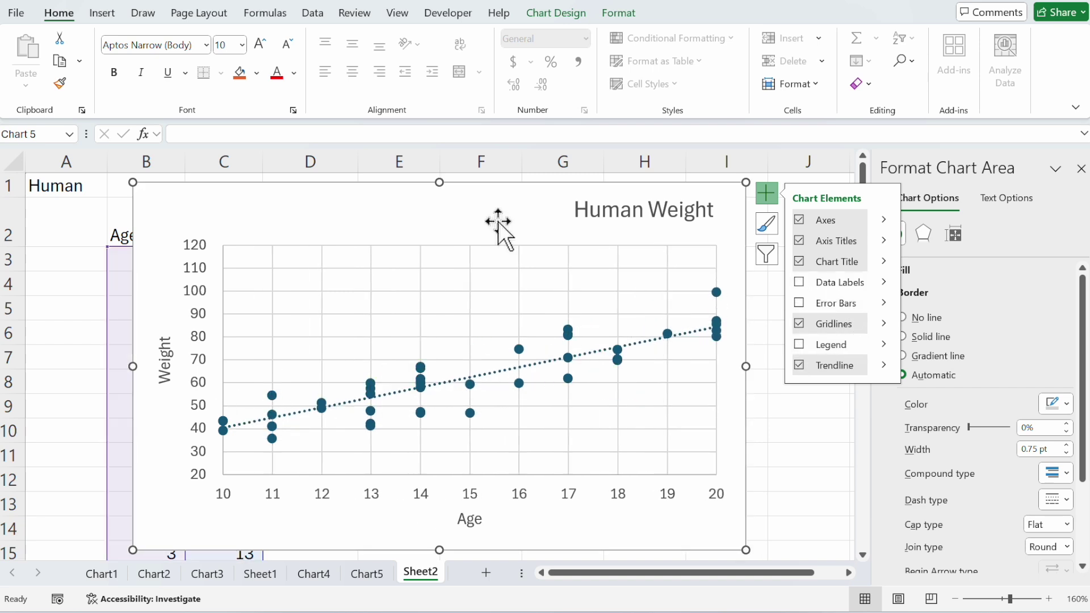
- Apply a new chart style and the green colour palette to the scatter chart
left_click(767, 225)
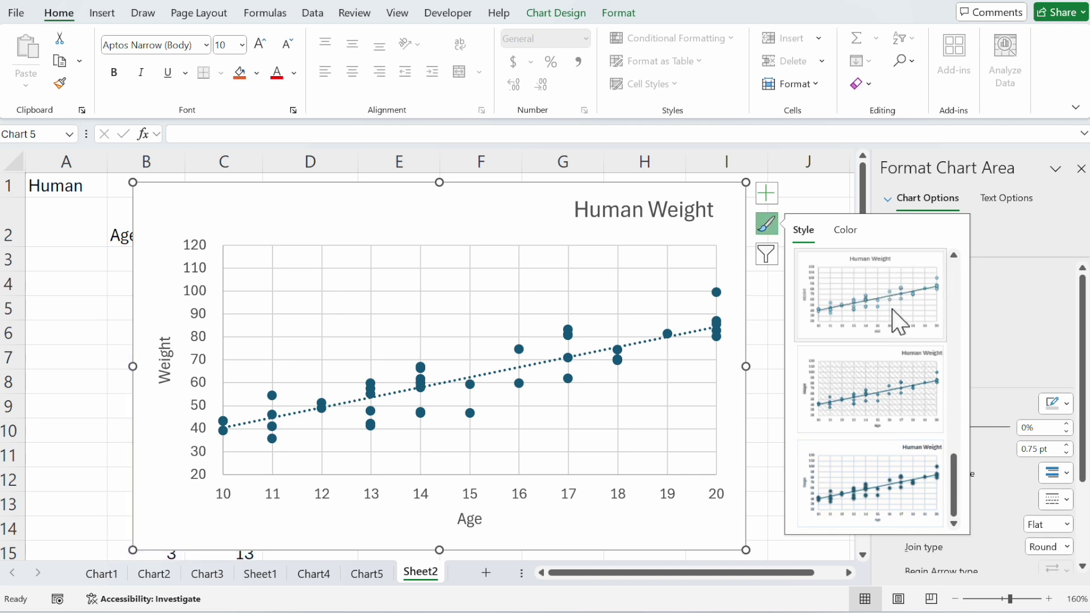
left_click(845, 231)
left_click(549, 246)
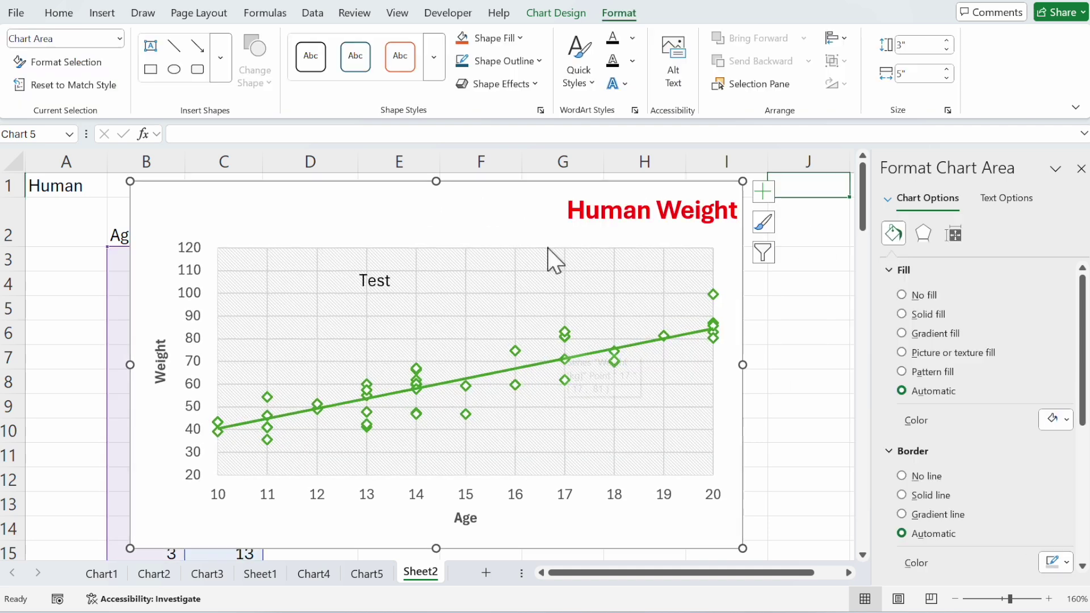
- Fill the single data point at age 16, weight 75 with red
left_click(519, 362)
left_click(518, 351)
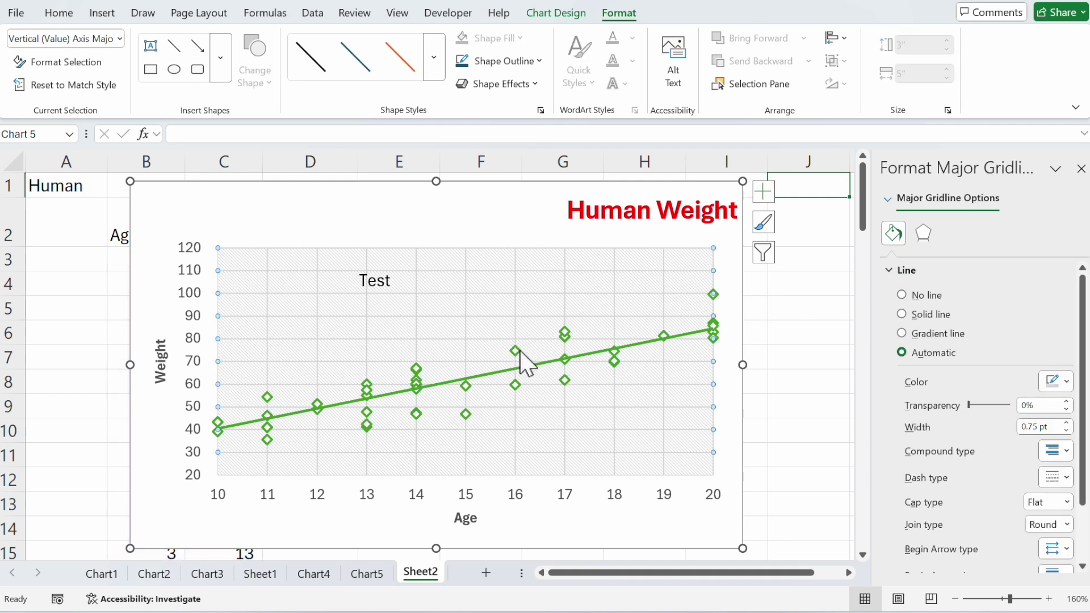
left_click(515, 352)
left_click(515, 351)
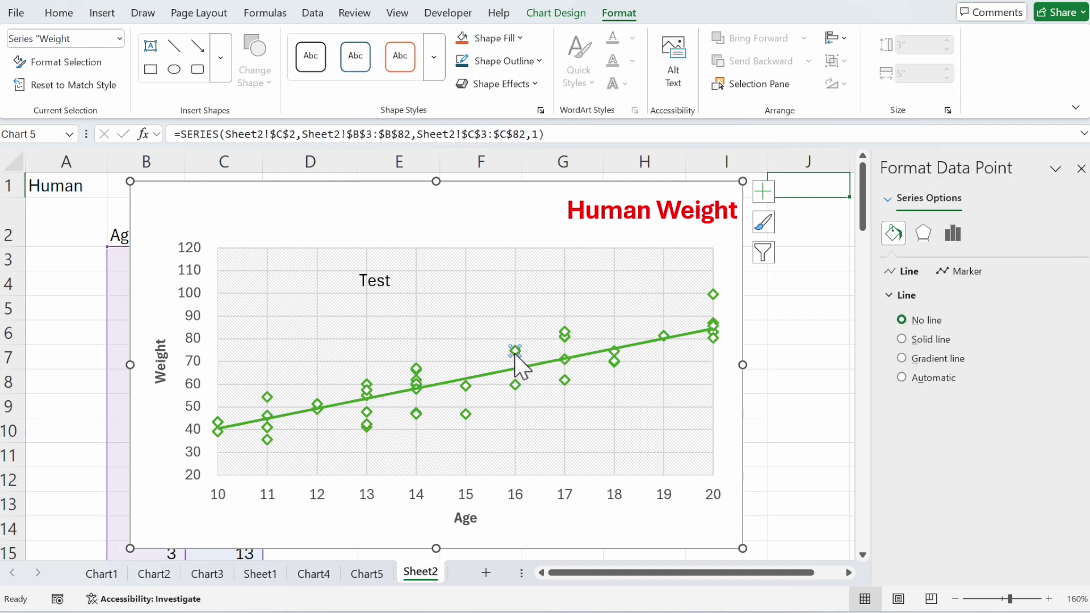
right_click(517, 364)
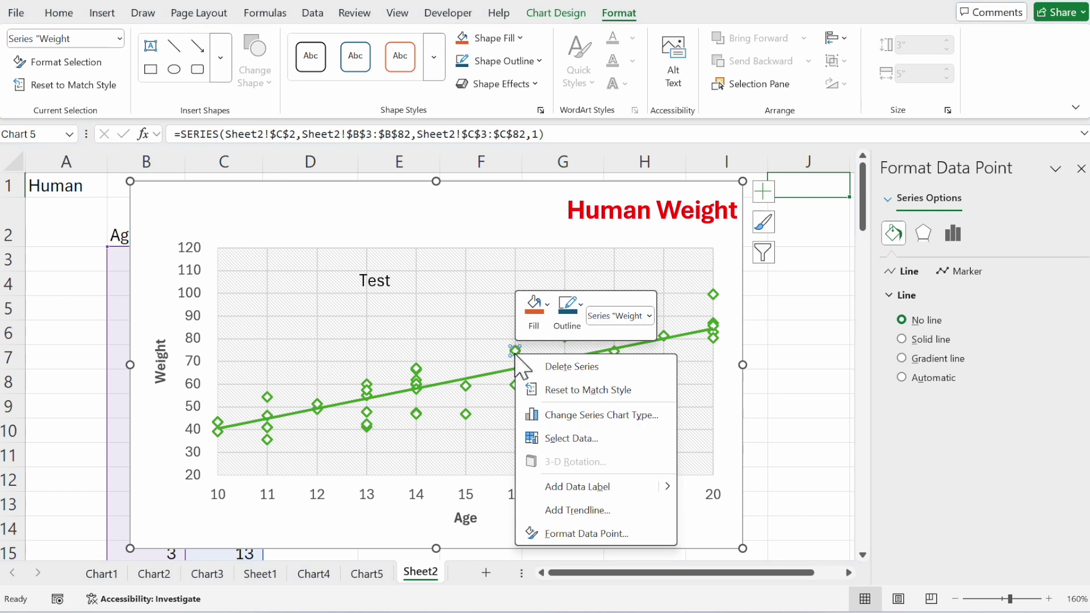
left_click(537, 319)
left_click(540, 159)
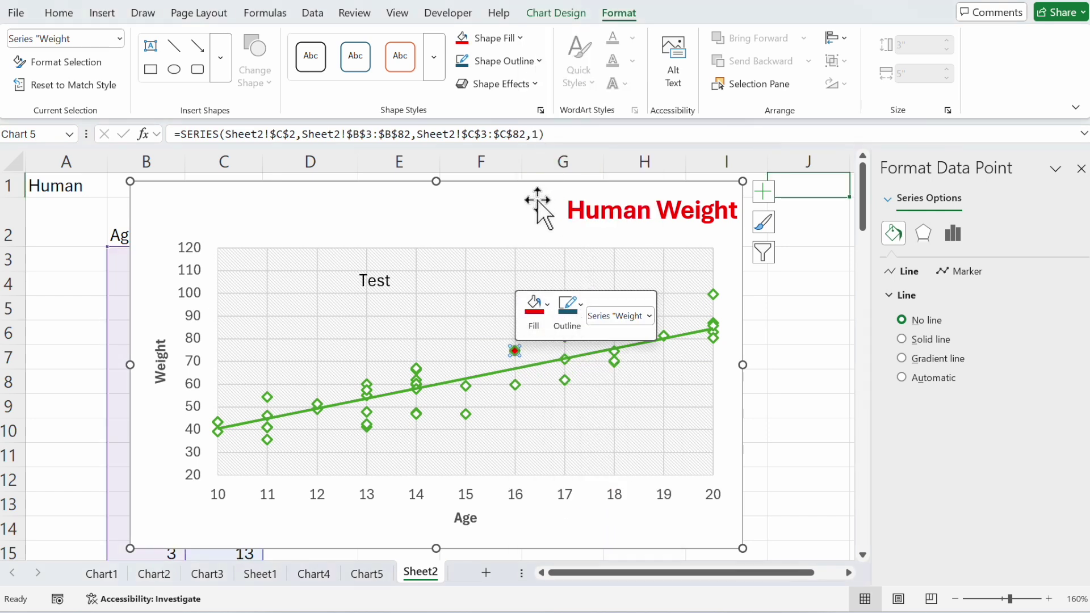
- Draw an oval with no fill that rings the red age-16, weight-75 point
left_click(514, 224)
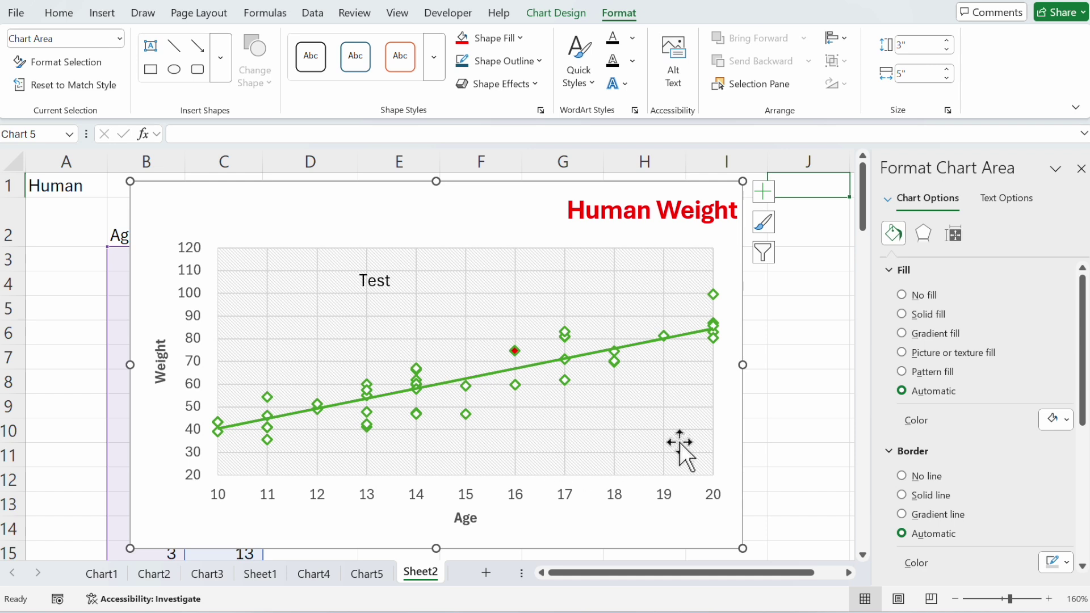
left_click(175, 69)
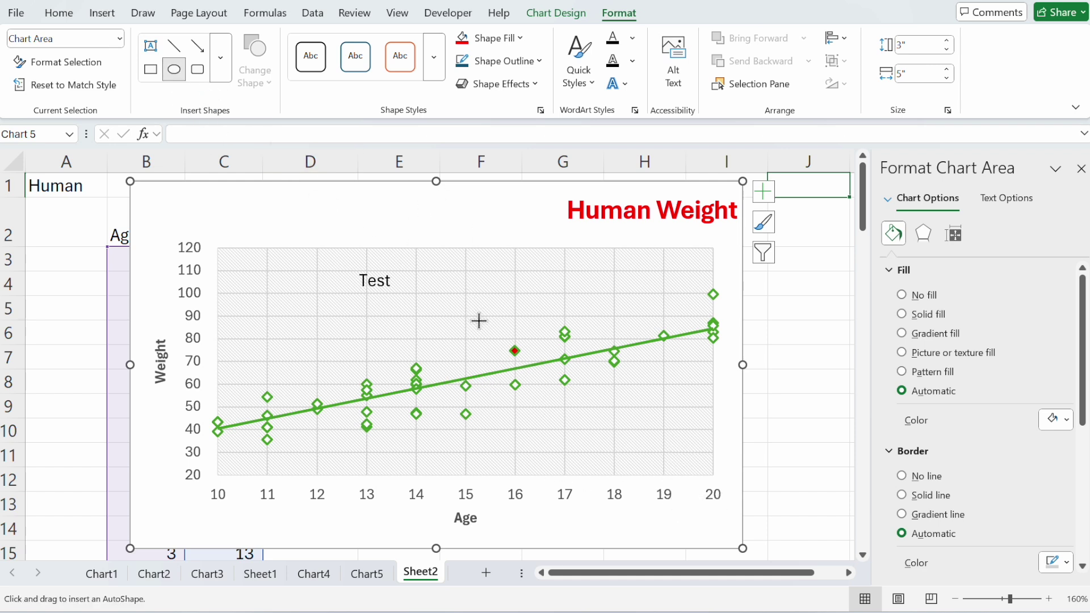
mouse_move(479, 321)
left_mouse_down()
mouse_move(567, 391)
mouse_move(551, 390)
left_mouse_up()
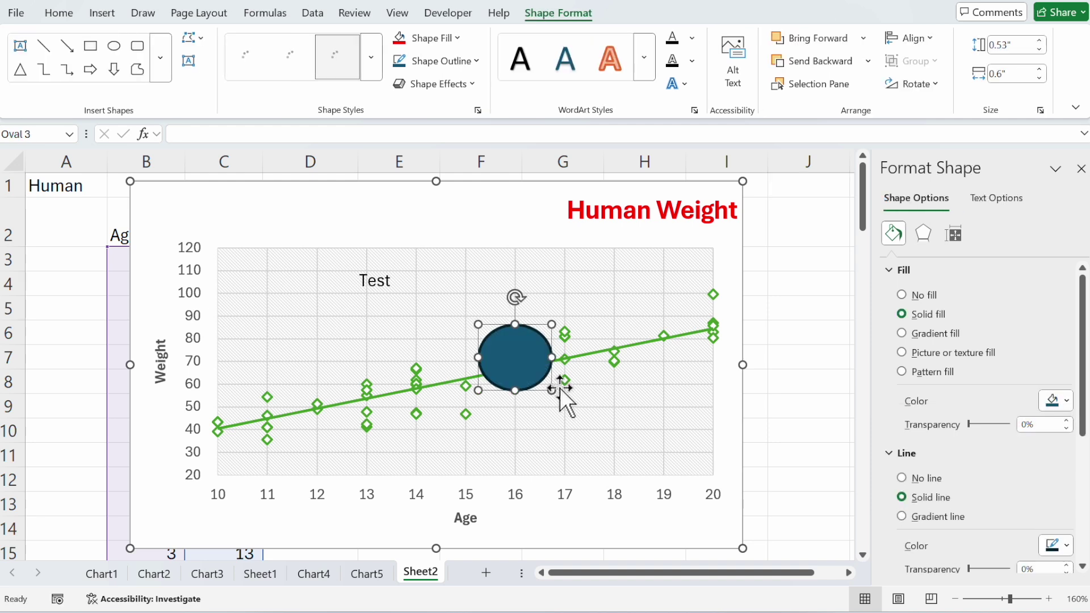
left_click(448, 38)
left_click(446, 243)
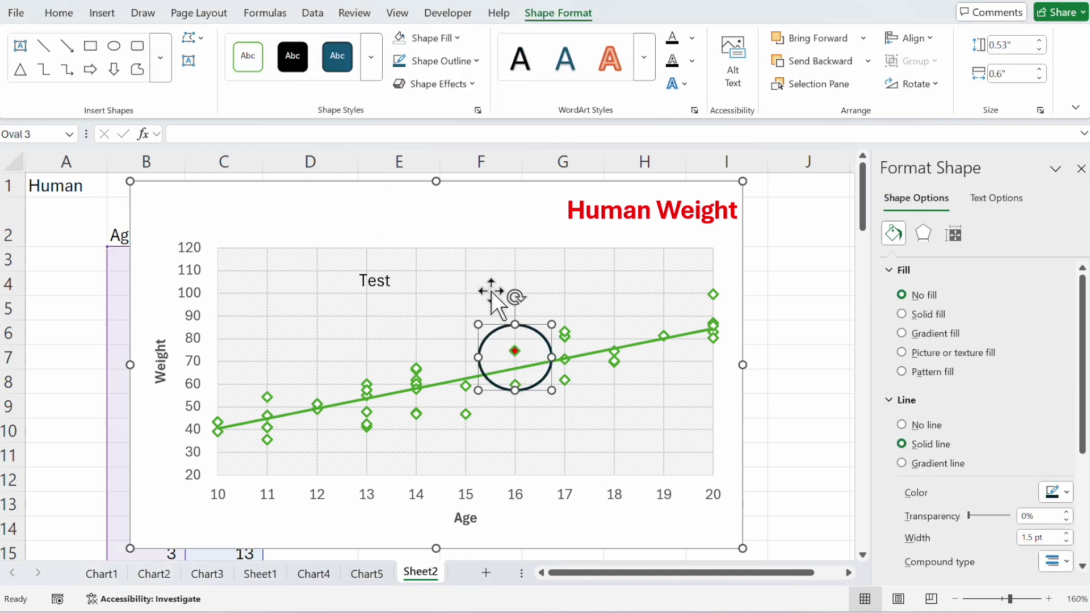
left_click_drag(527, 326, 507, 342)
left_click(487, 297)
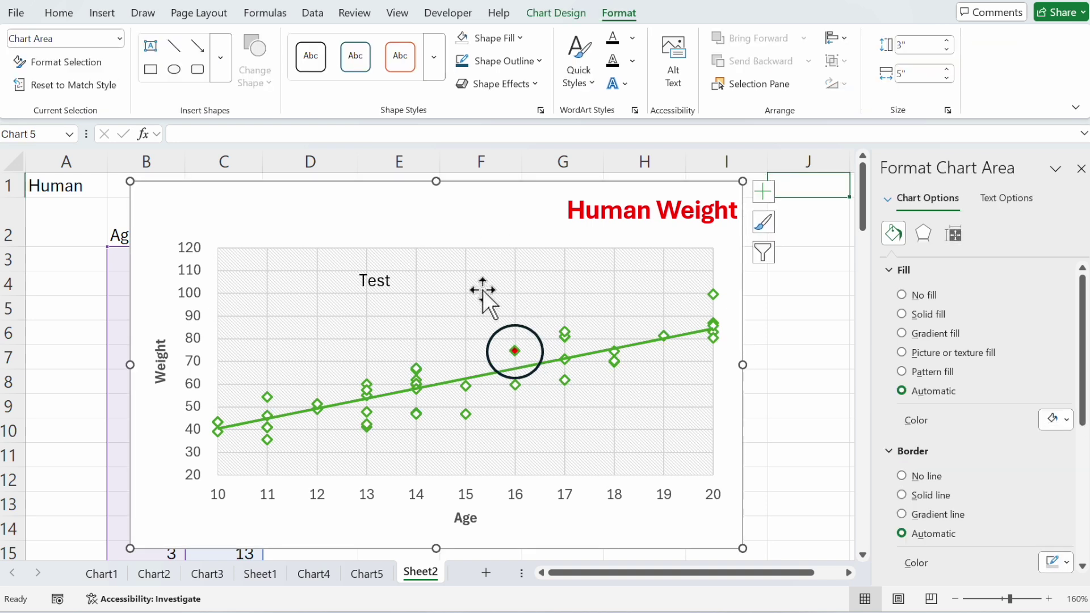
- Format the trendline as a red line, 2.75 pt wide, at 52% transparency
left_click(479, 374)
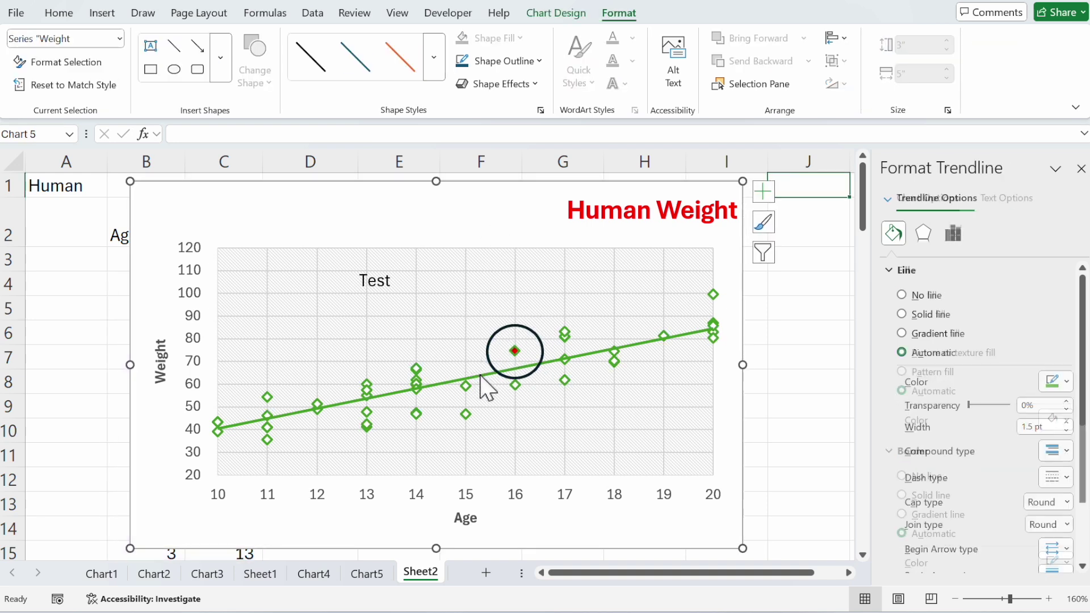
right_click(447, 382)
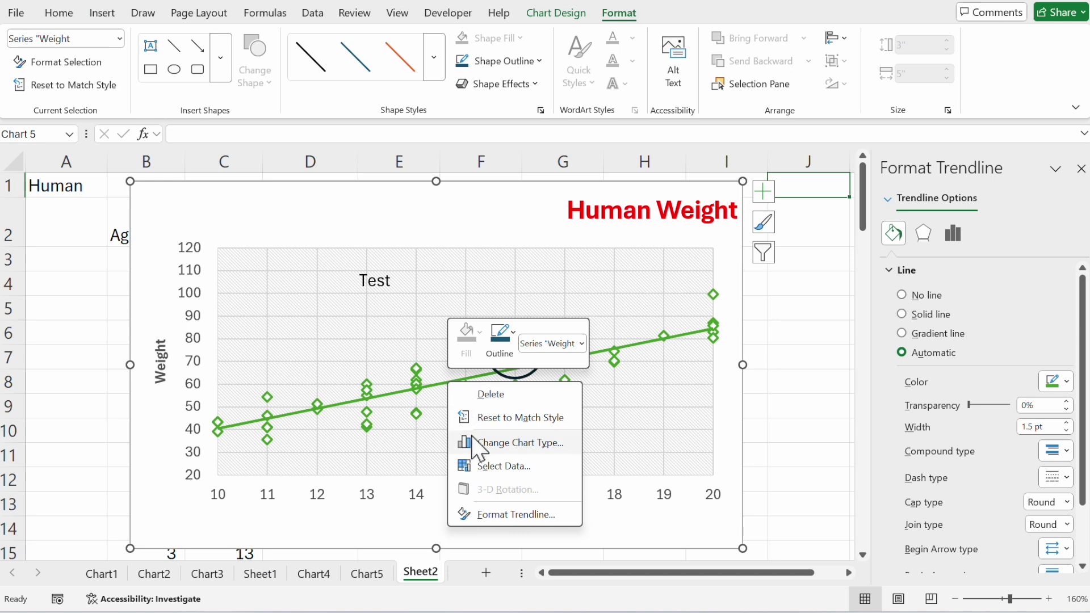
left_click(525, 516)
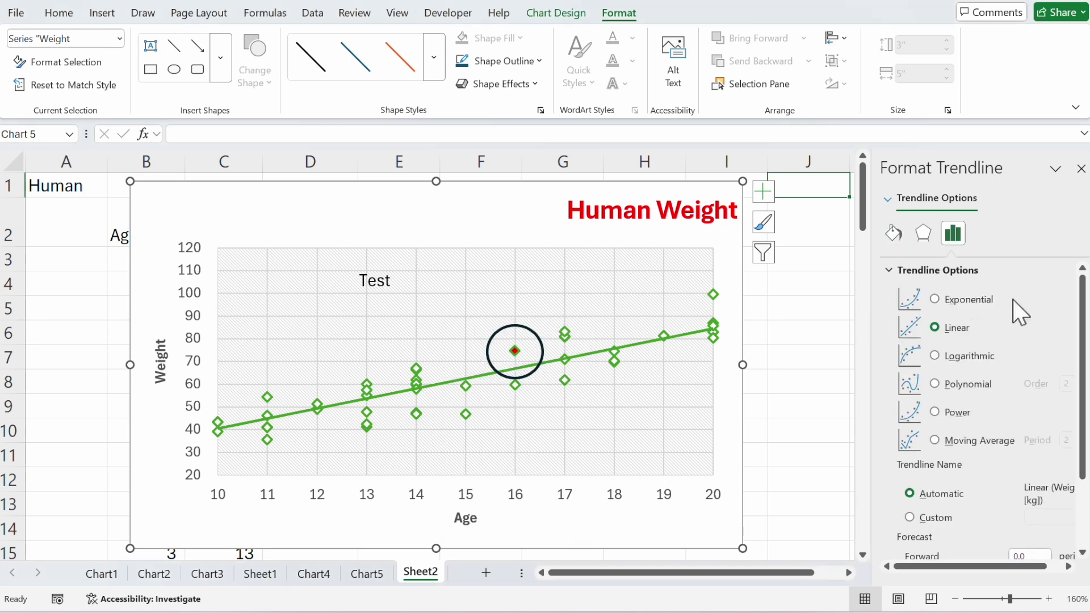
scroll(925, 348, "down", 3)
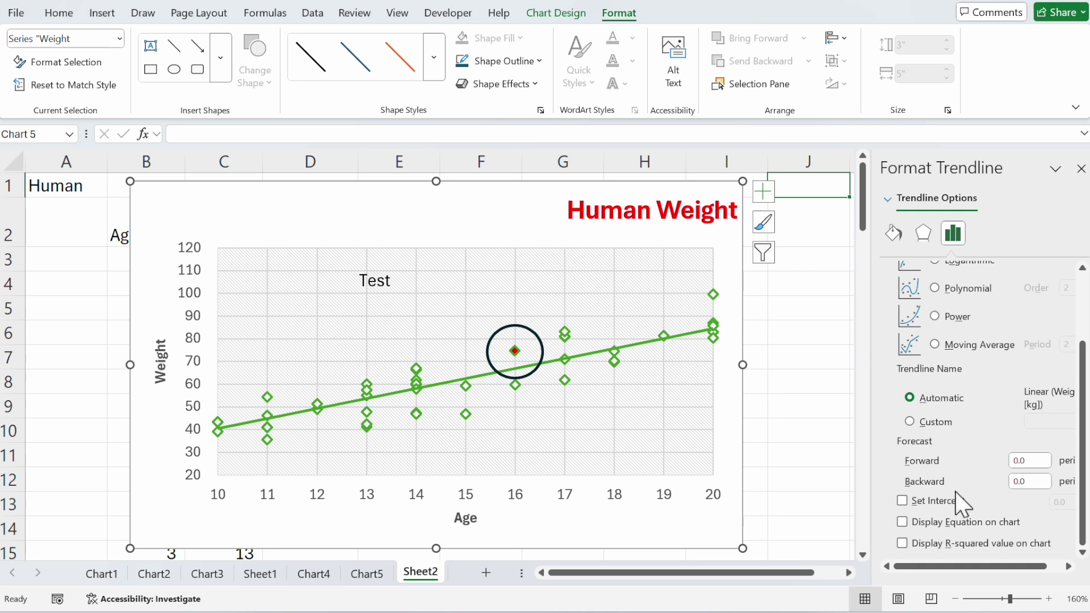
left_click(889, 234)
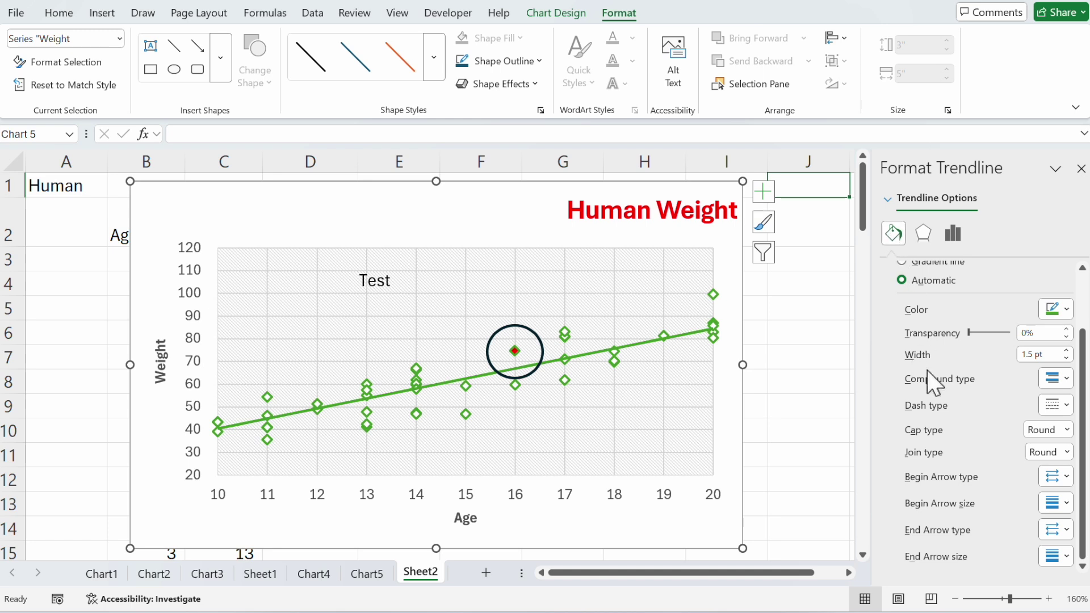
scroll(959, 388, "up", 2)
left_click(1056, 381)
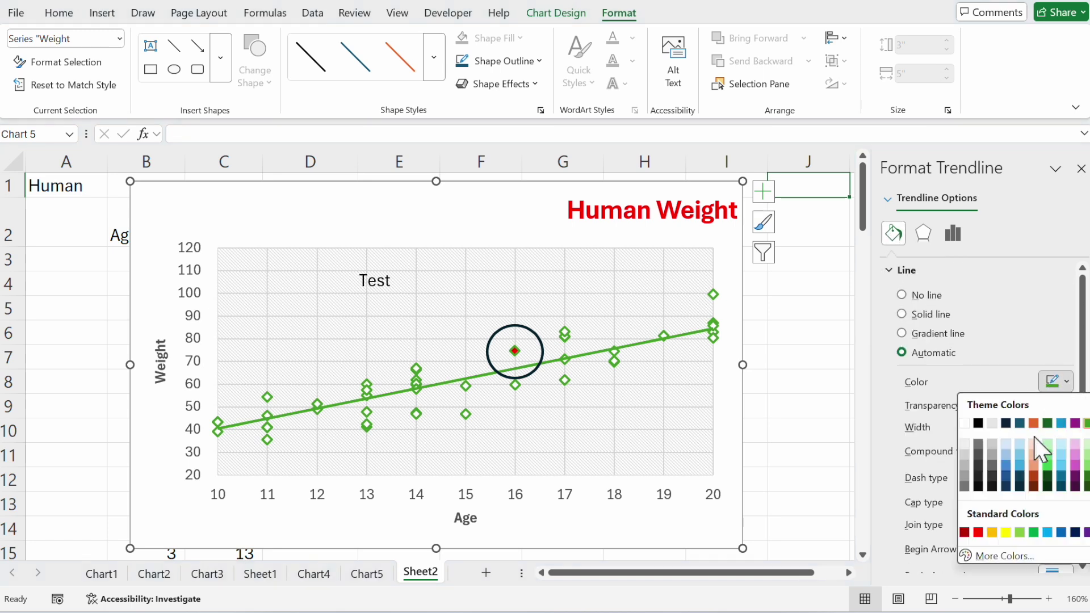
left_click(978, 532)
scroll(966, 336, "down", 2)
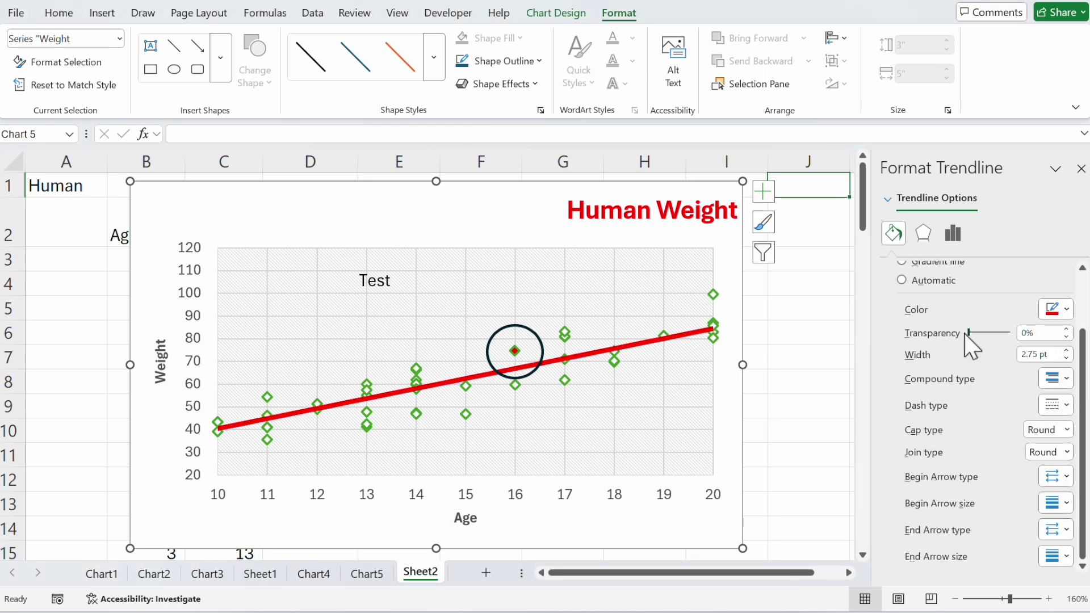
left_click_drag(972, 334, 991, 334)
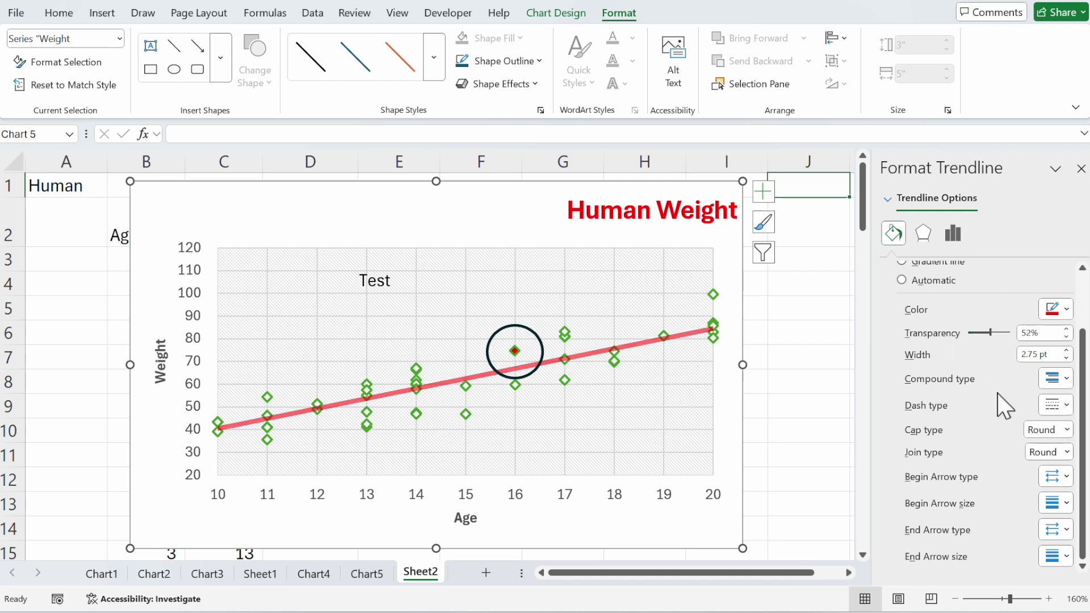
left_click(701, 524)
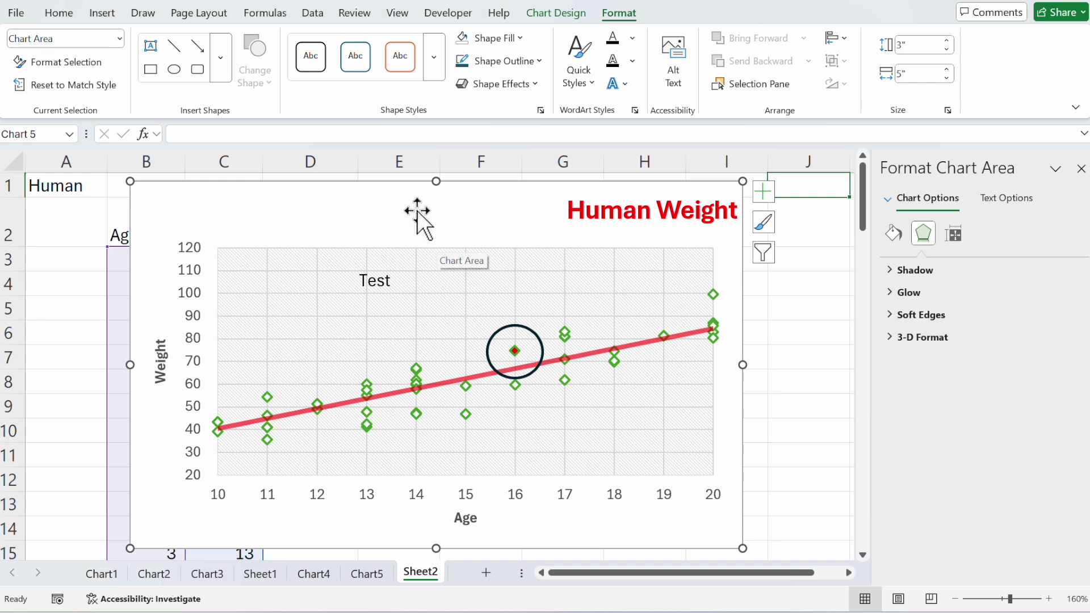
- Save the chart as template 'Test-Template', then select the Person and Sales data C3:D17
right_click(334, 216)
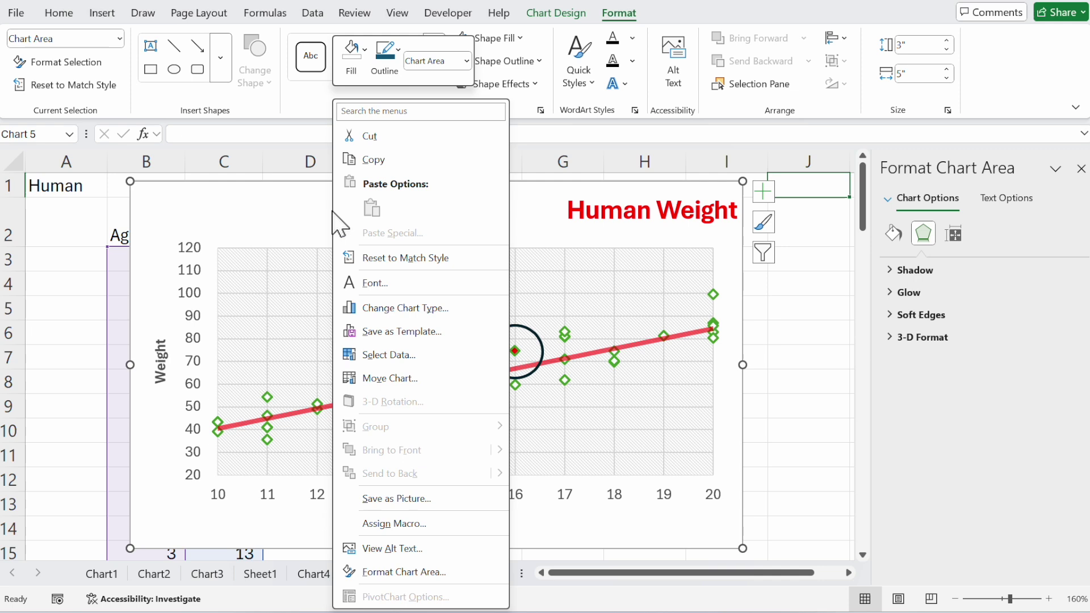
left_click(451, 332)
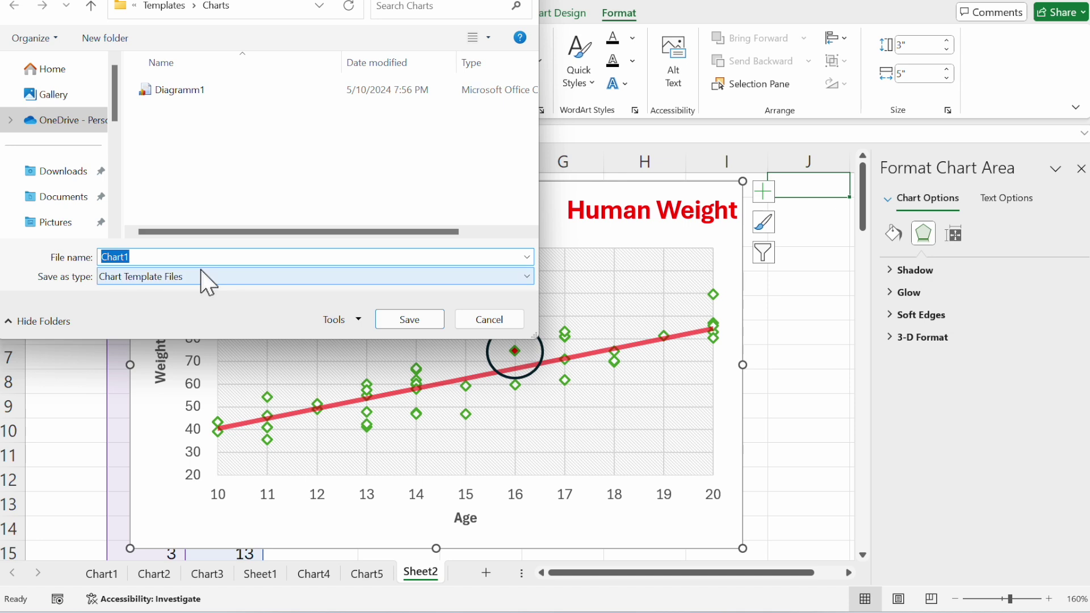
type("Test-")
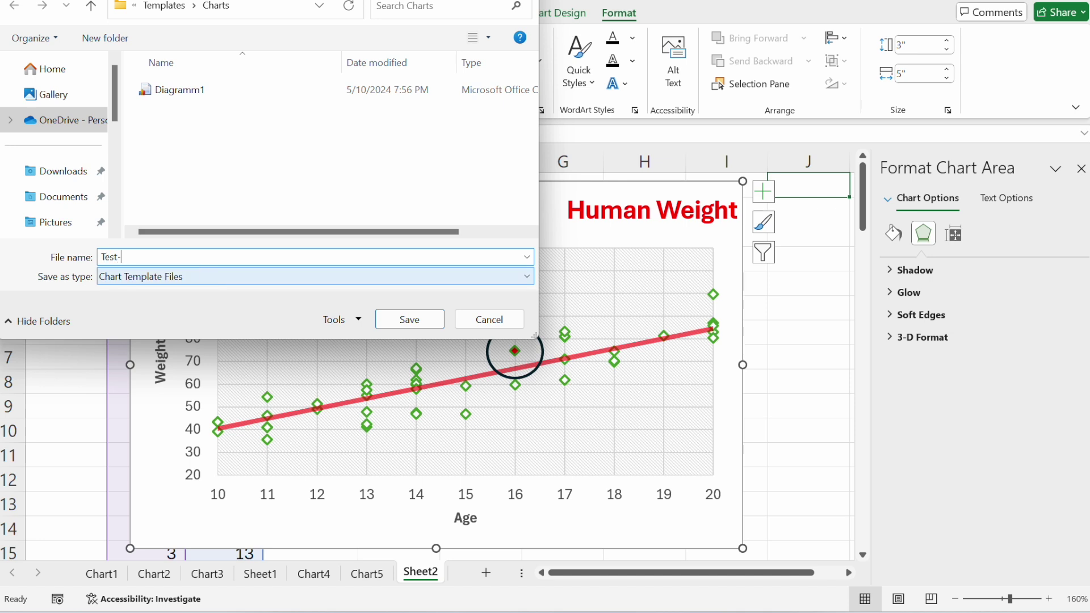
type("Template")
left_click(410, 319)
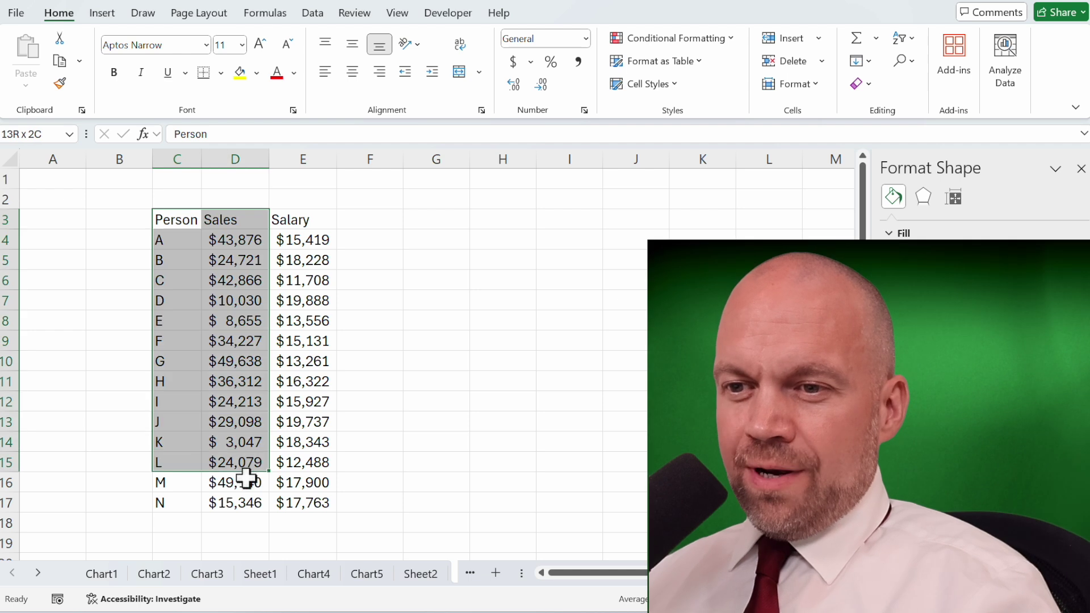
left_click_drag(246, 478, 243, 501)
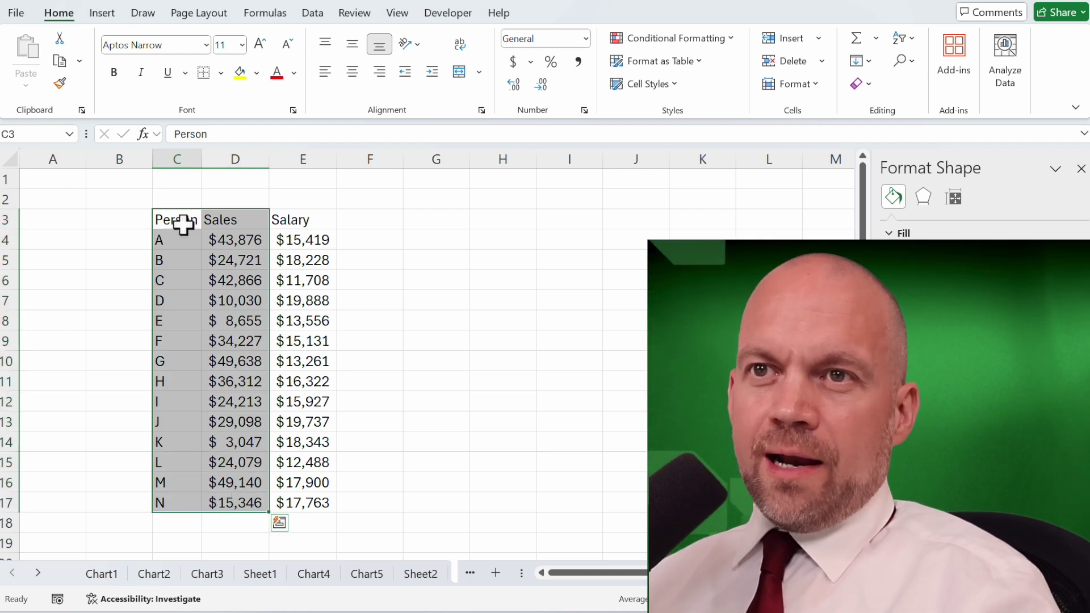
- Insert a clustered column chart of Sales and move it to new sheet Chart6
left_click(101, 14)
left_click(316, 40)
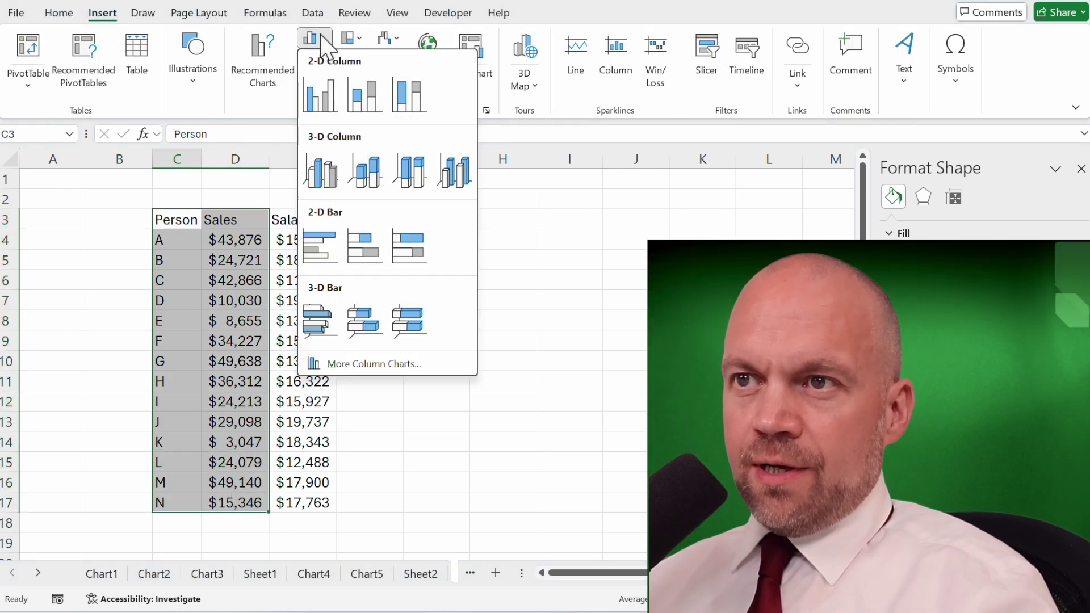
left_click(321, 93)
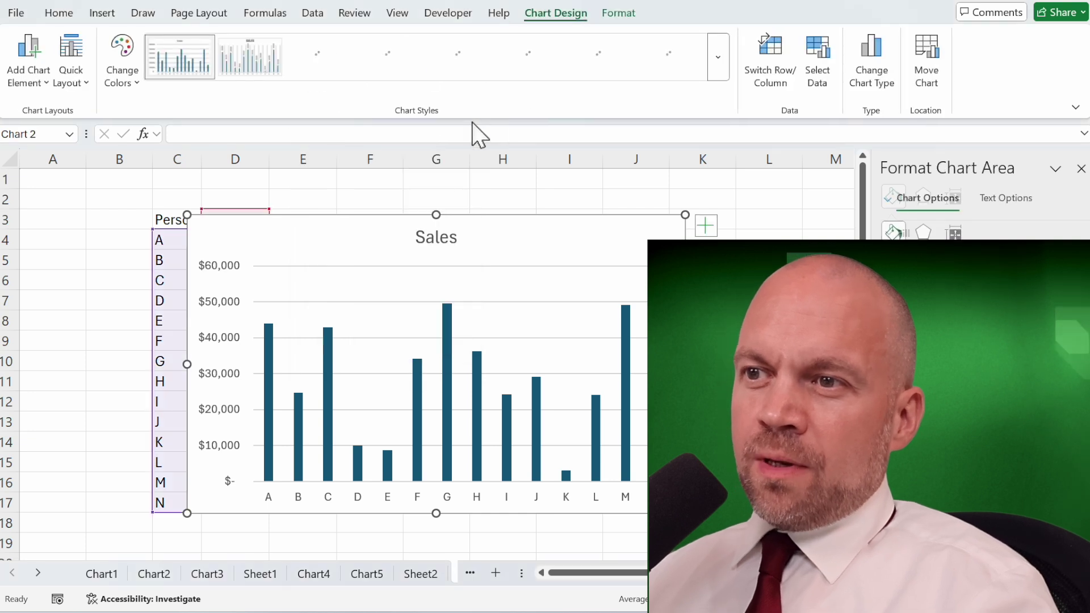
left_click(927, 51)
left_click(508, 271)
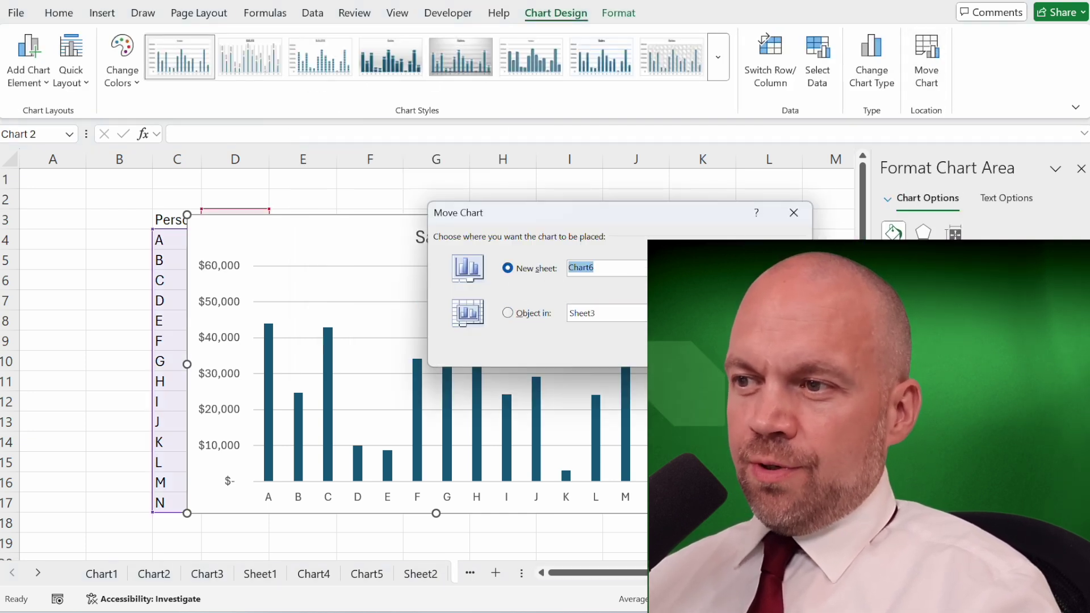
key("Return")
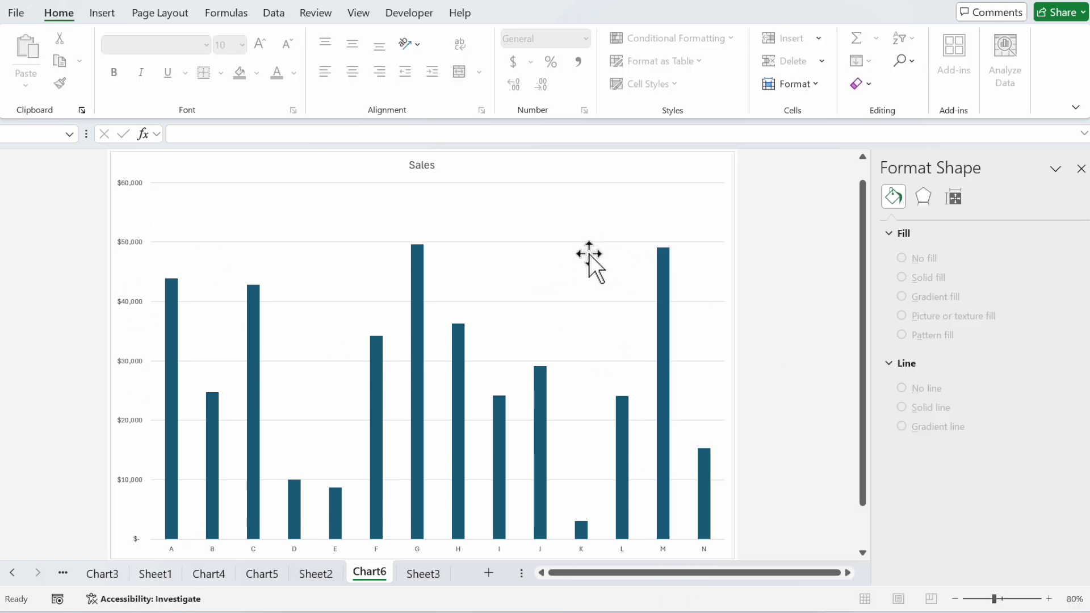
- Add a Salary series named from E3 with values Sheet3 E4:E17 to the chart
right_click(549, 267)
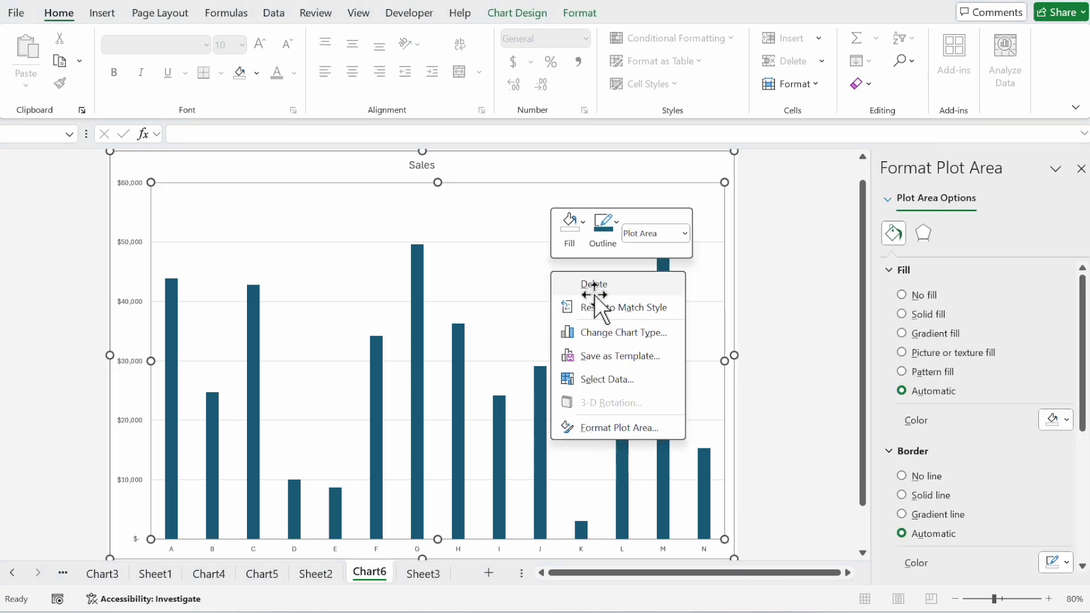
left_click(635, 380)
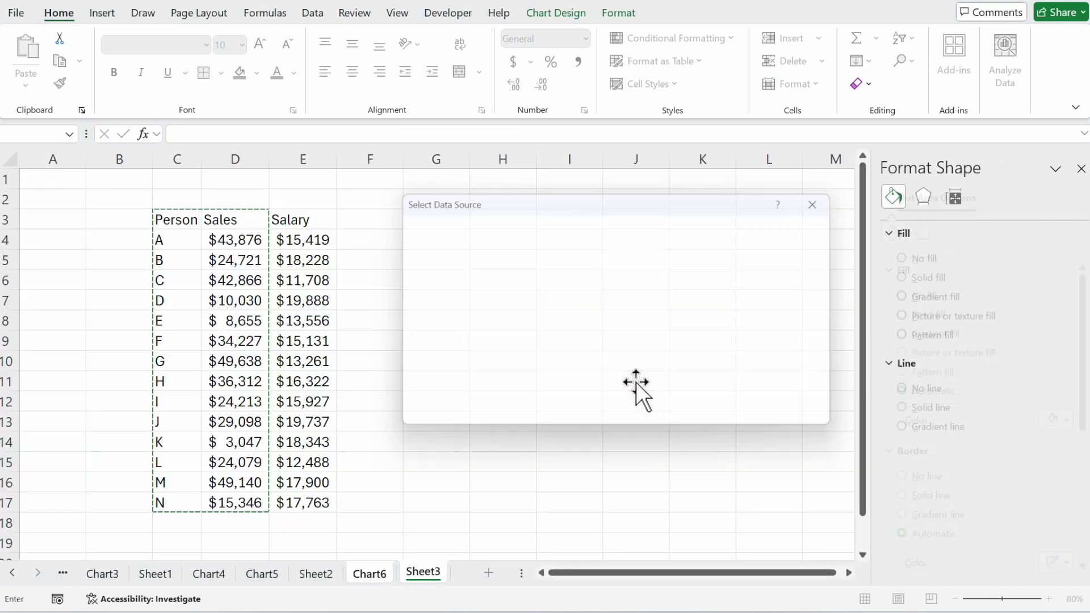
left_click(443, 309)
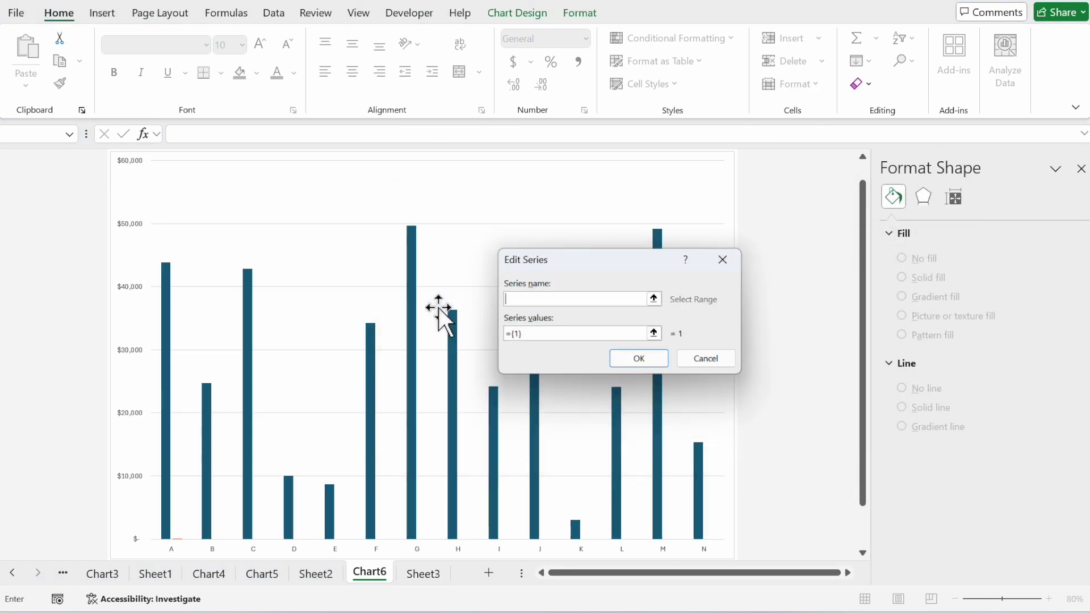
left_click(654, 299)
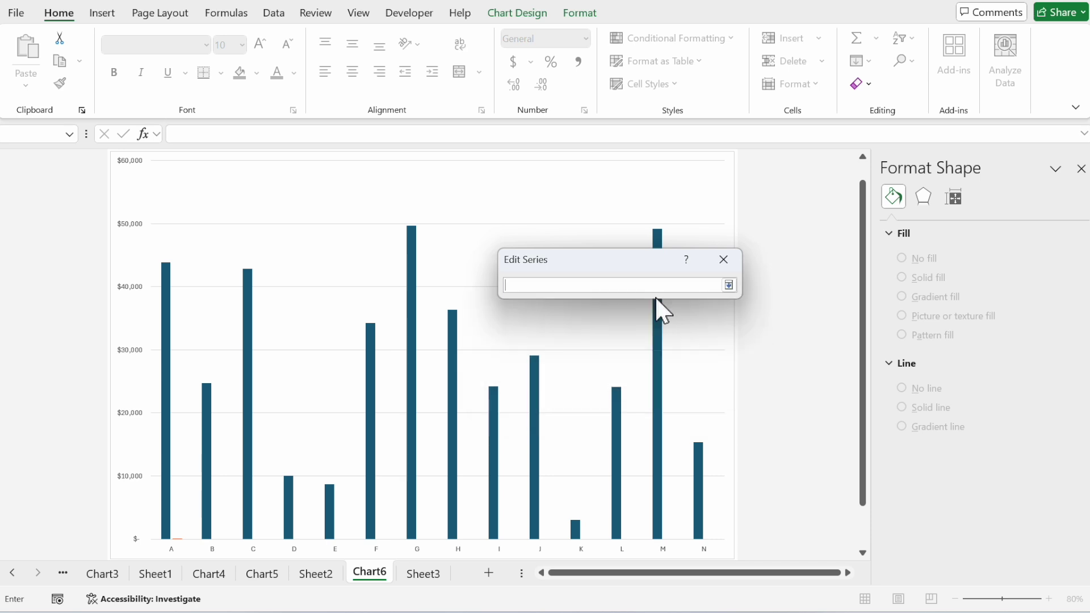
left_click(429, 574)
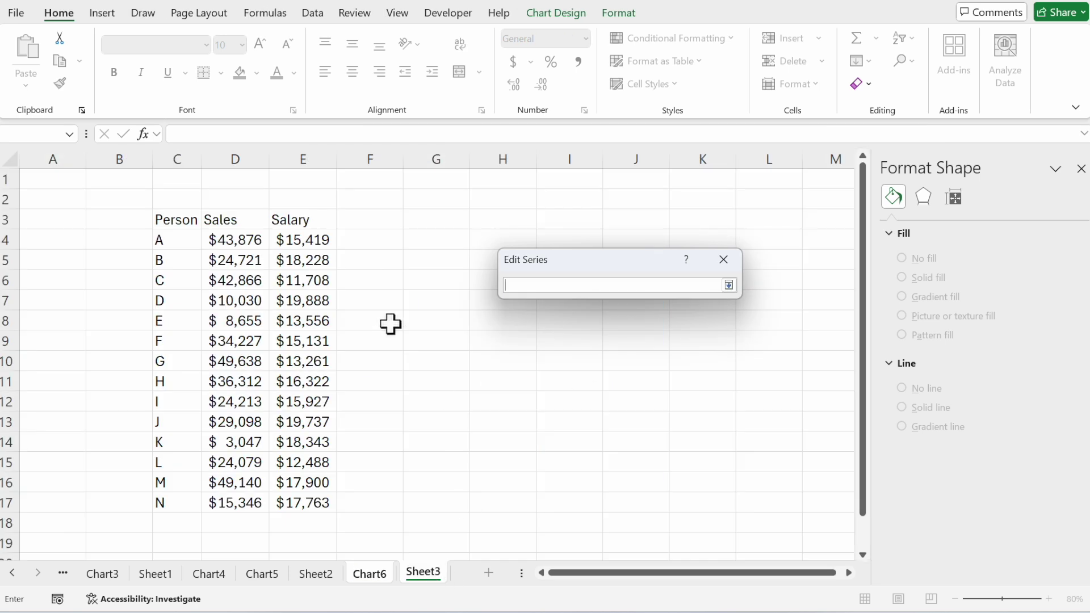
left_click(282, 220)
left_click(729, 285)
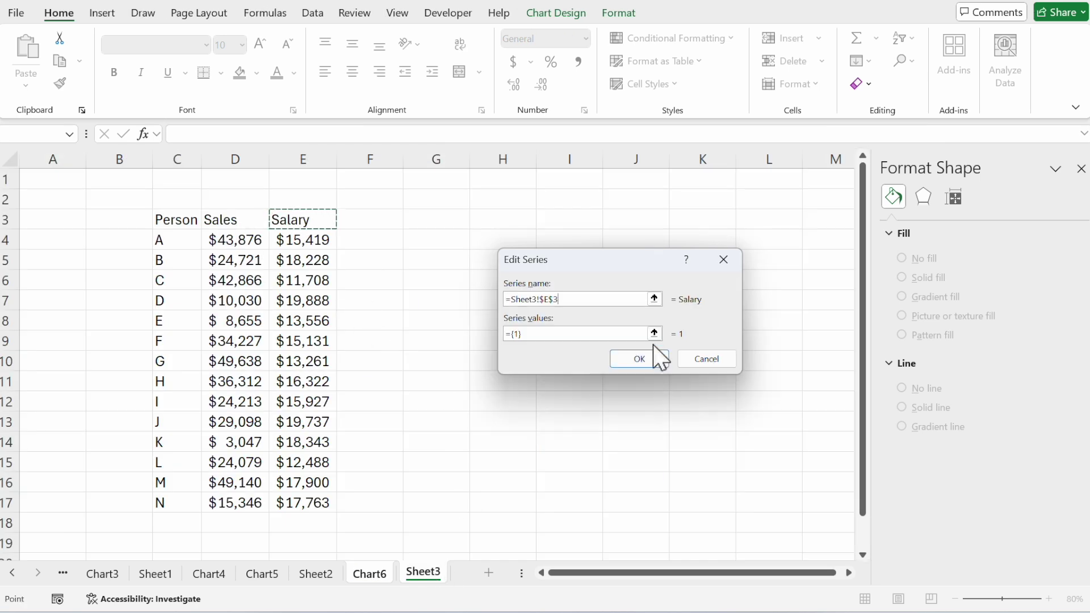
left_click(654, 333)
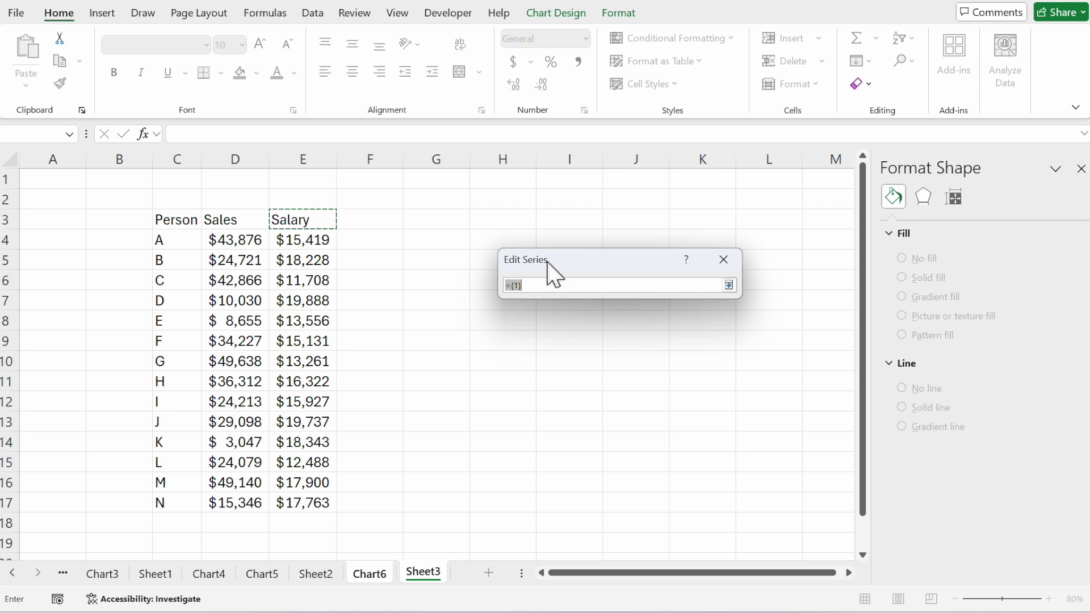
left_click_drag(284, 240, 295, 499)
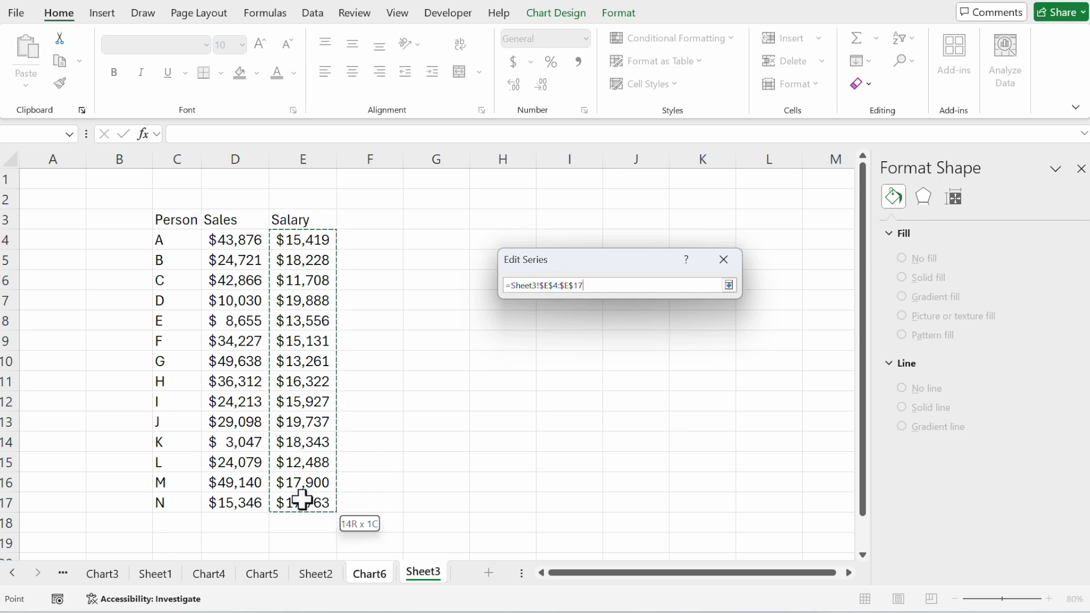
left_click(728, 285)
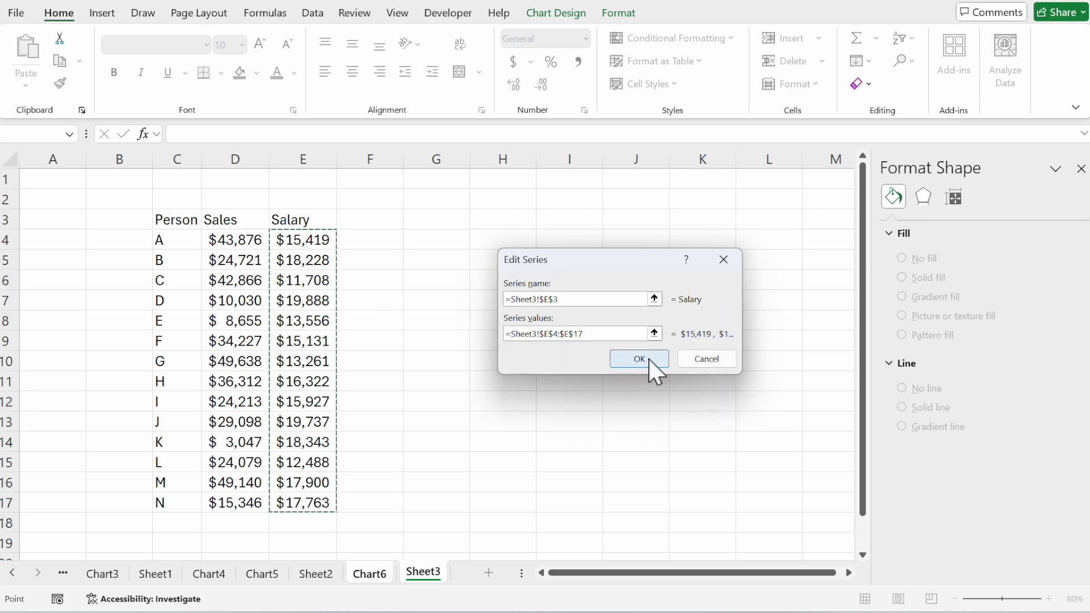
left_click(647, 360)
left_click(761, 423)
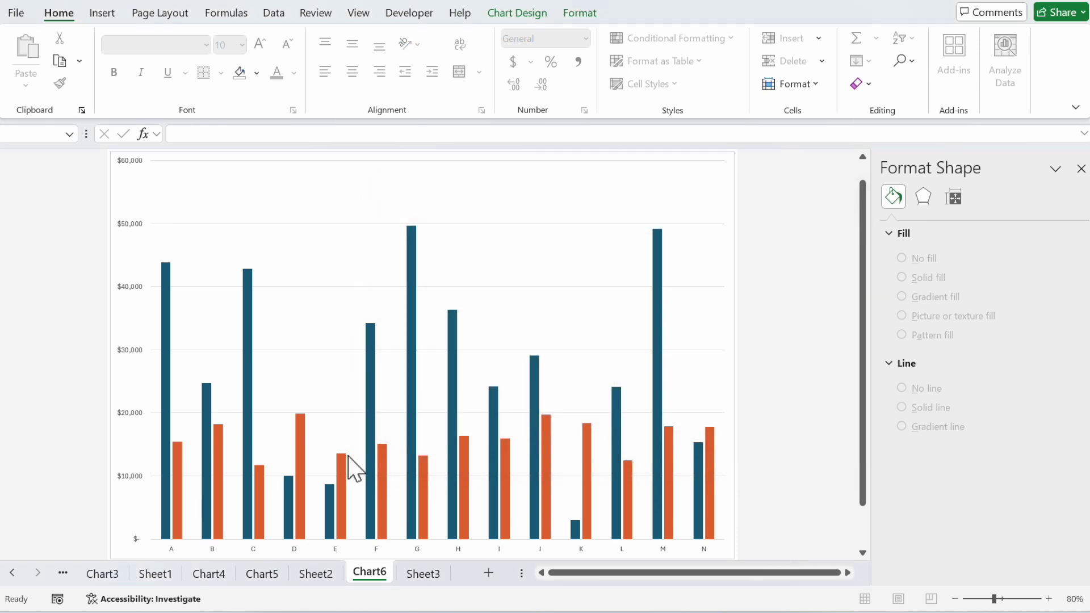
- Change the Salary series to a line chart, keeping Sales as clustered columns
left_click(353, 462)
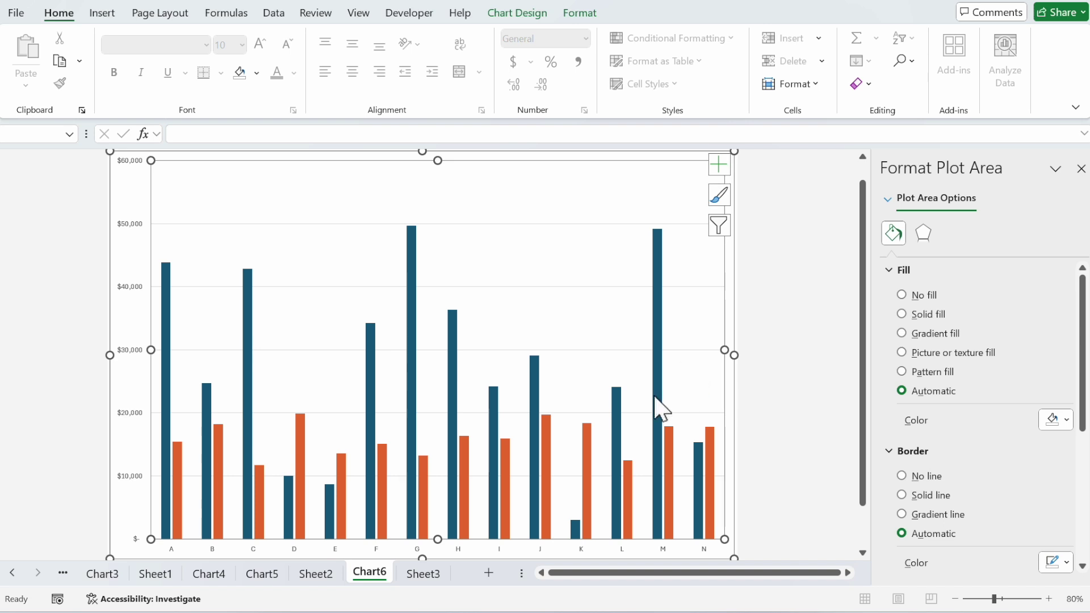
left_click(546, 443)
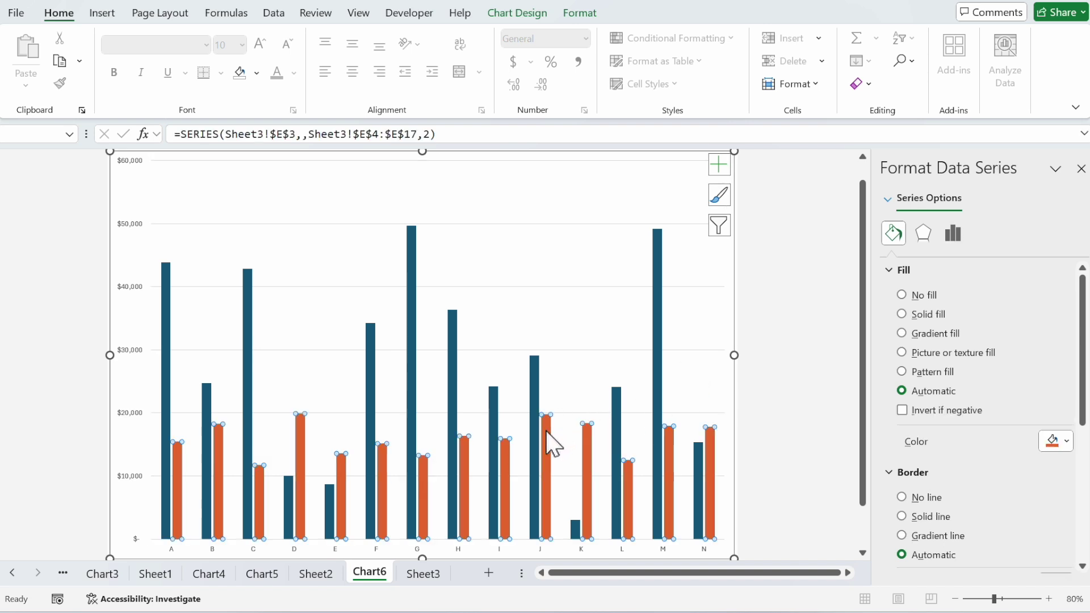
right_click(546, 444)
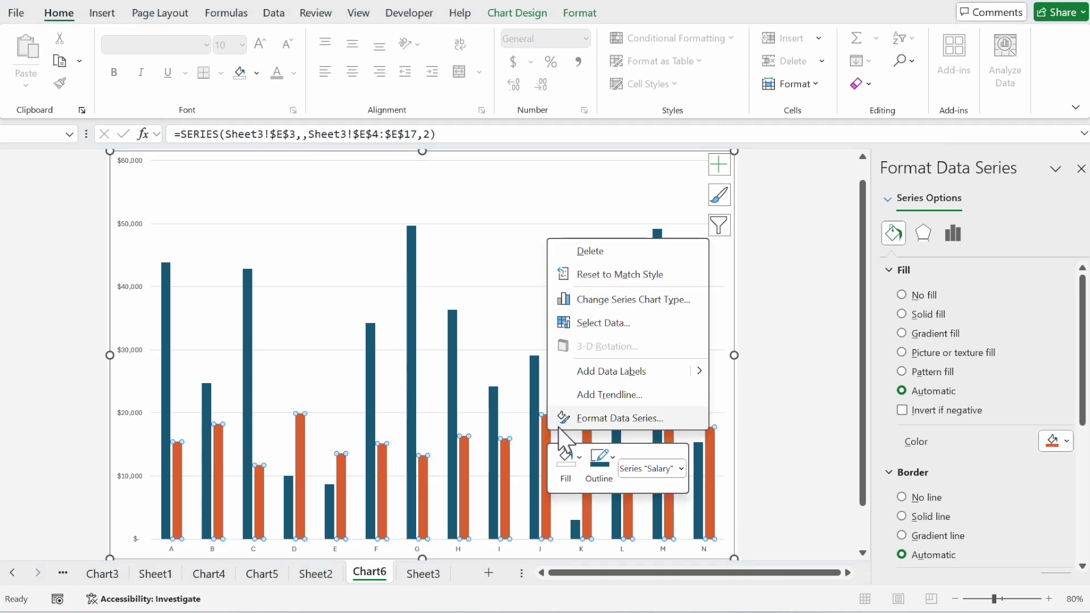
left_click(660, 302)
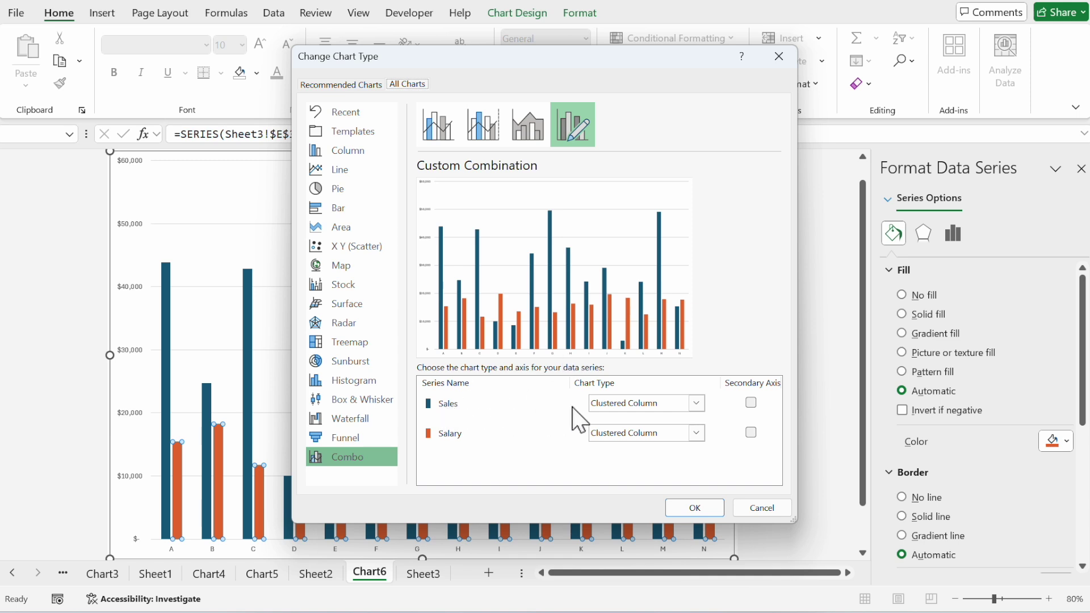
left_click(697, 404)
left_click(697, 402)
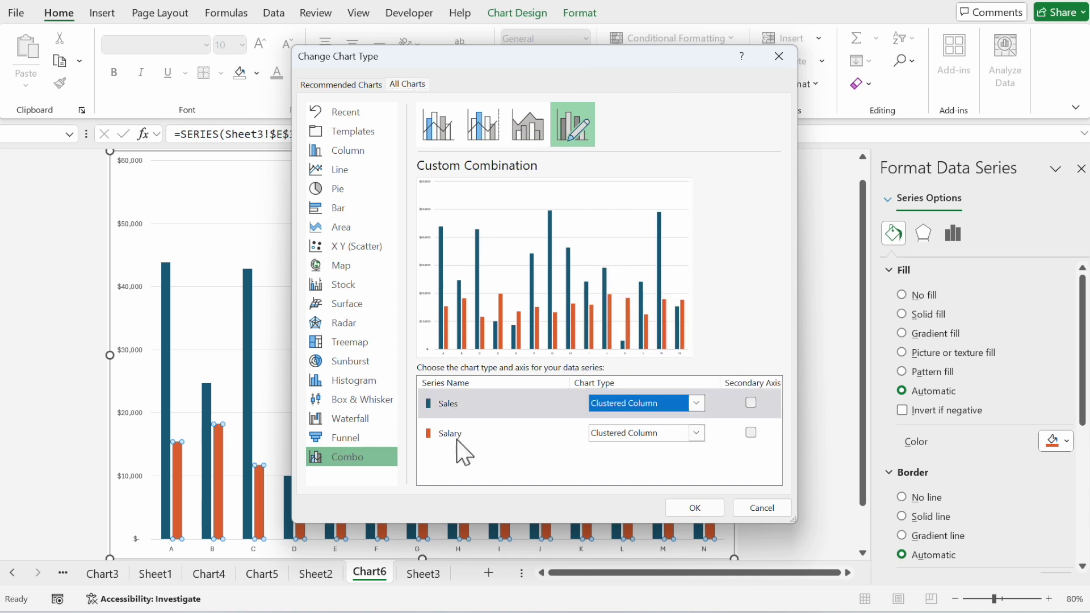
left_click(697, 433)
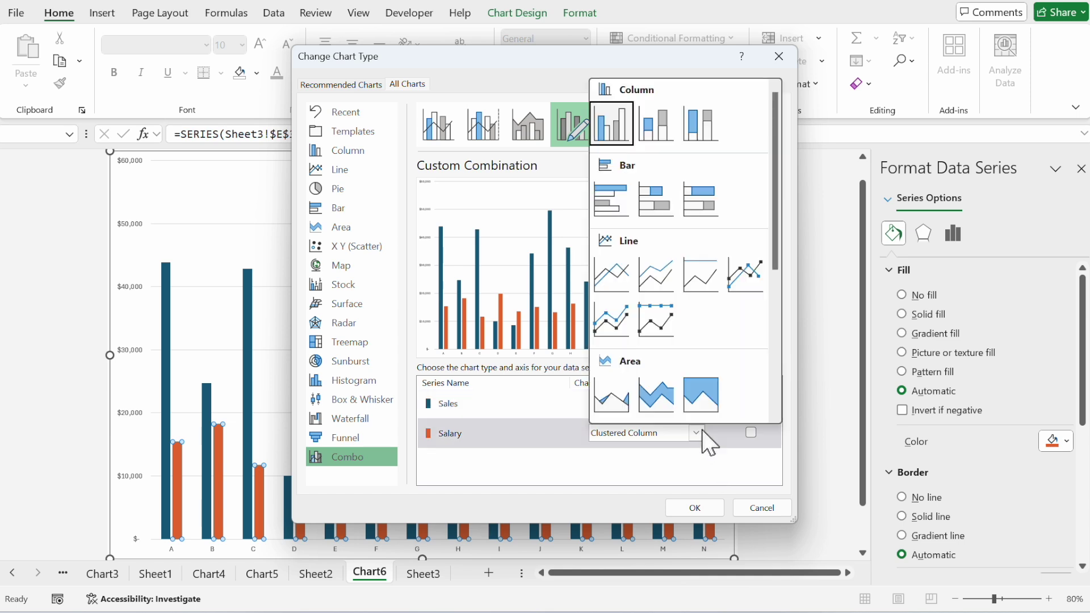
left_click(624, 276)
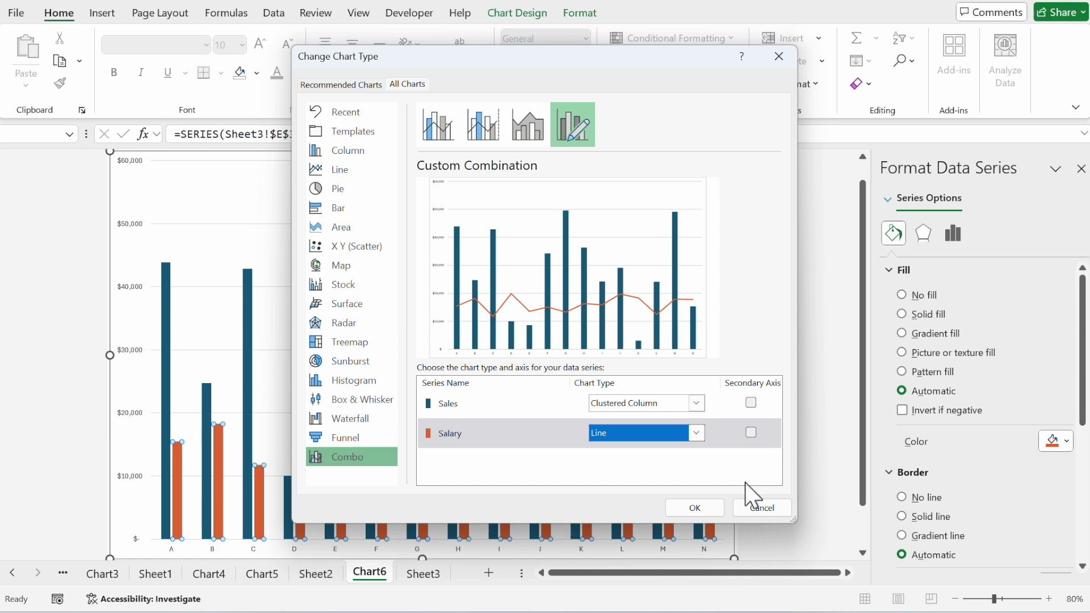
left_click(704, 507)
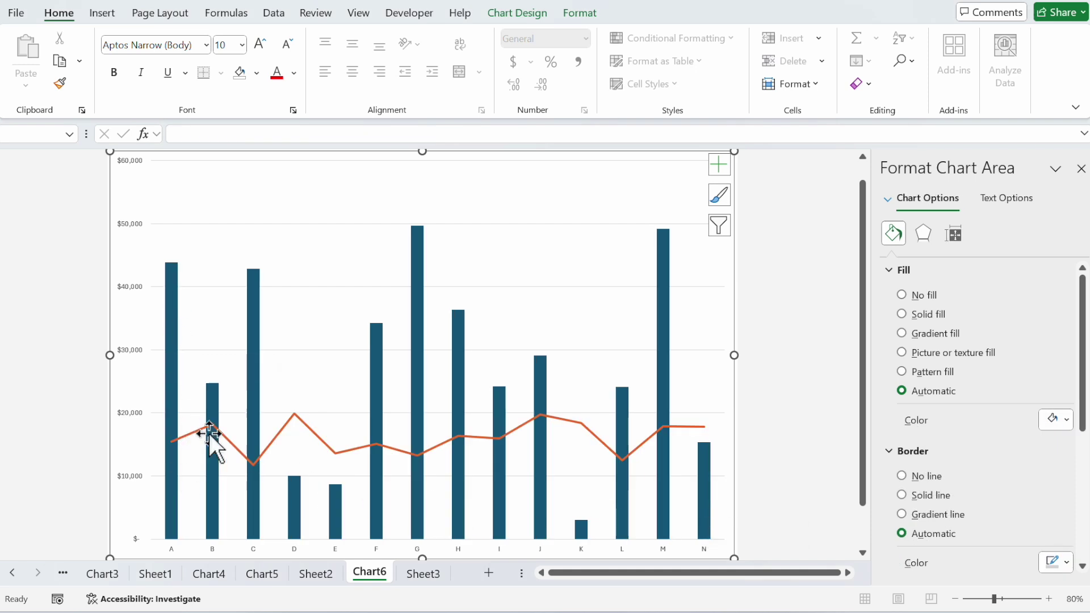
- Plot the Salary line on a secondary vertical axis
left_click(572, 418)
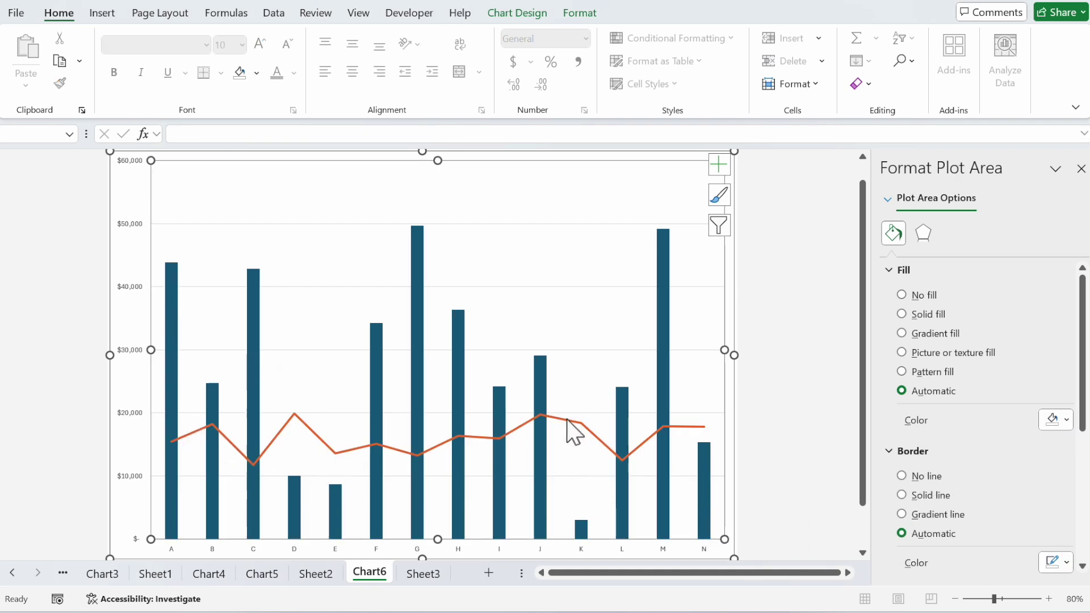
left_click(567, 420)
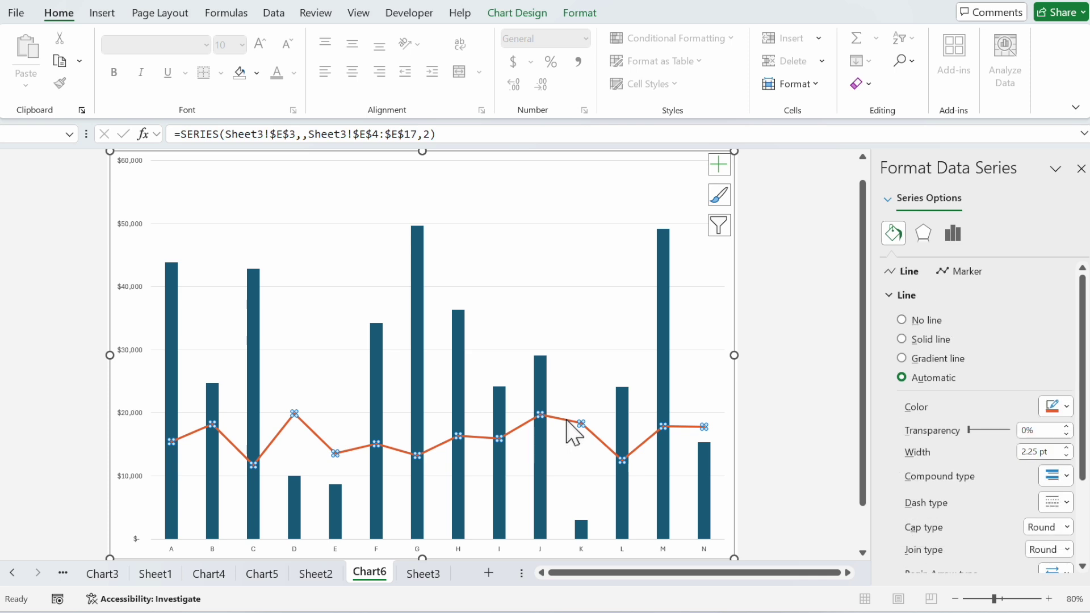
right_click(567, 421)
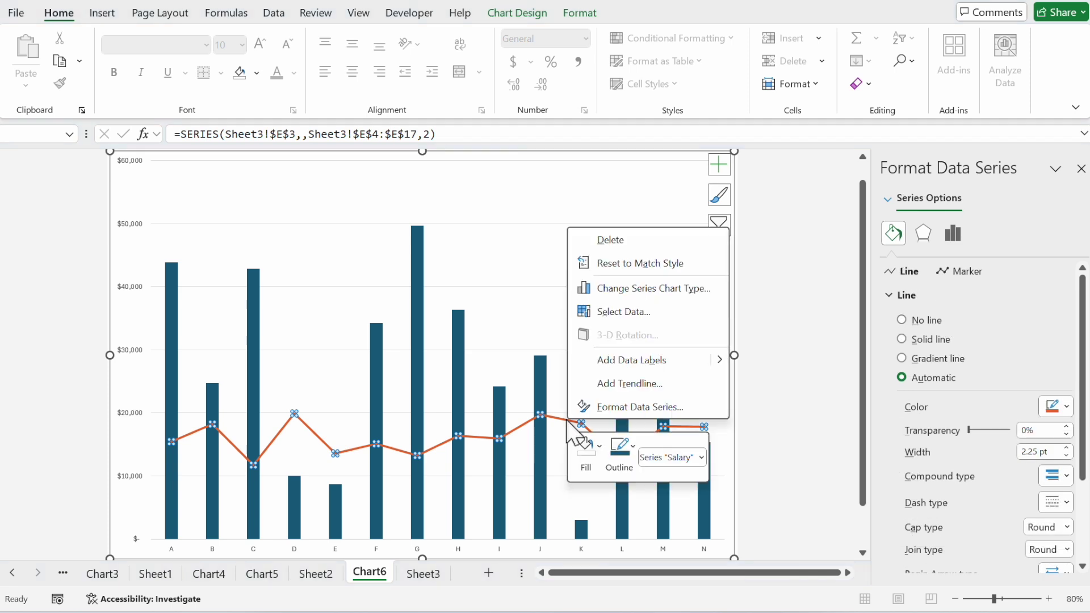
left_click(680, 301)
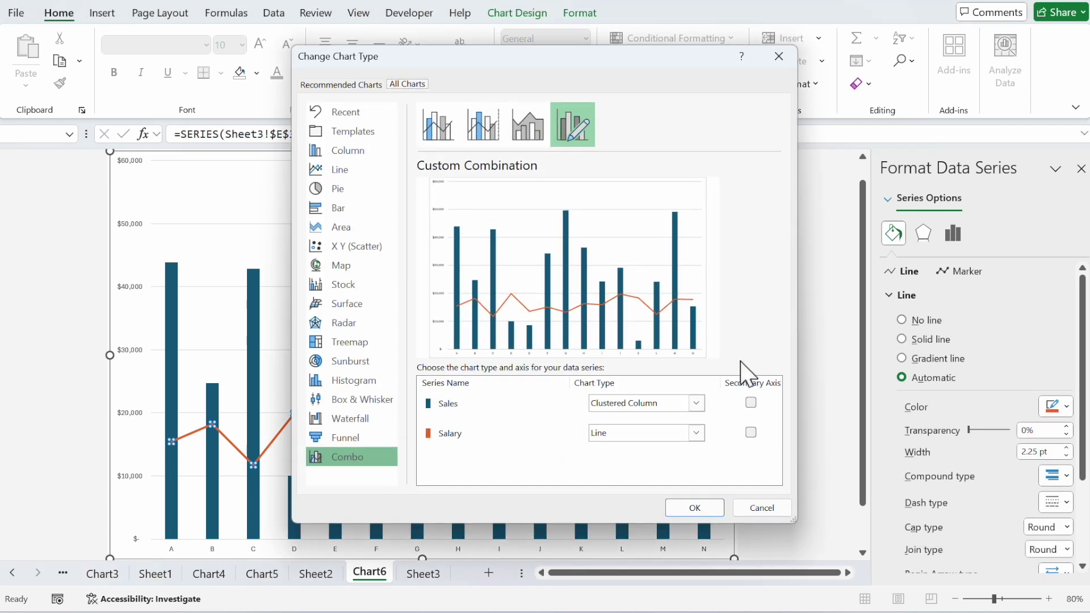
left_click(751, 432)
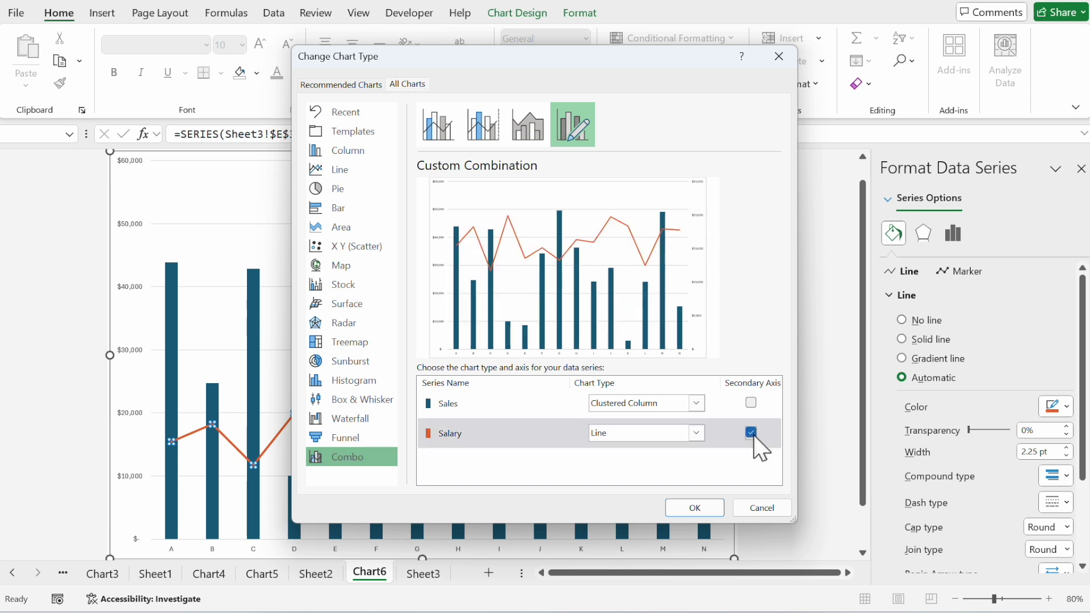
key("Return")
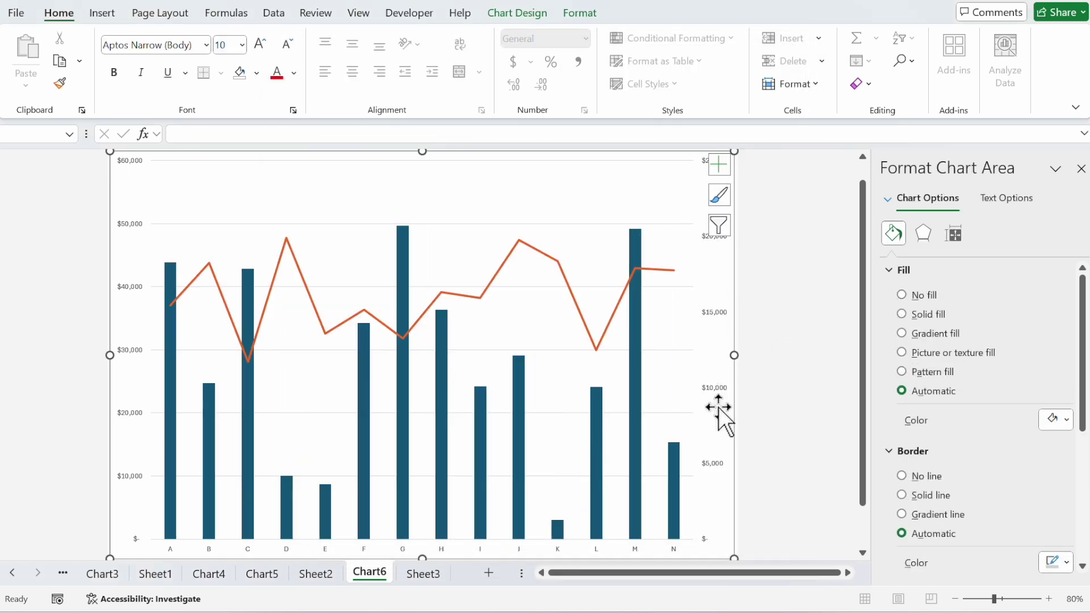
- Set the secondary Salary axis minimum bound to 10000
right_click(726, 321)
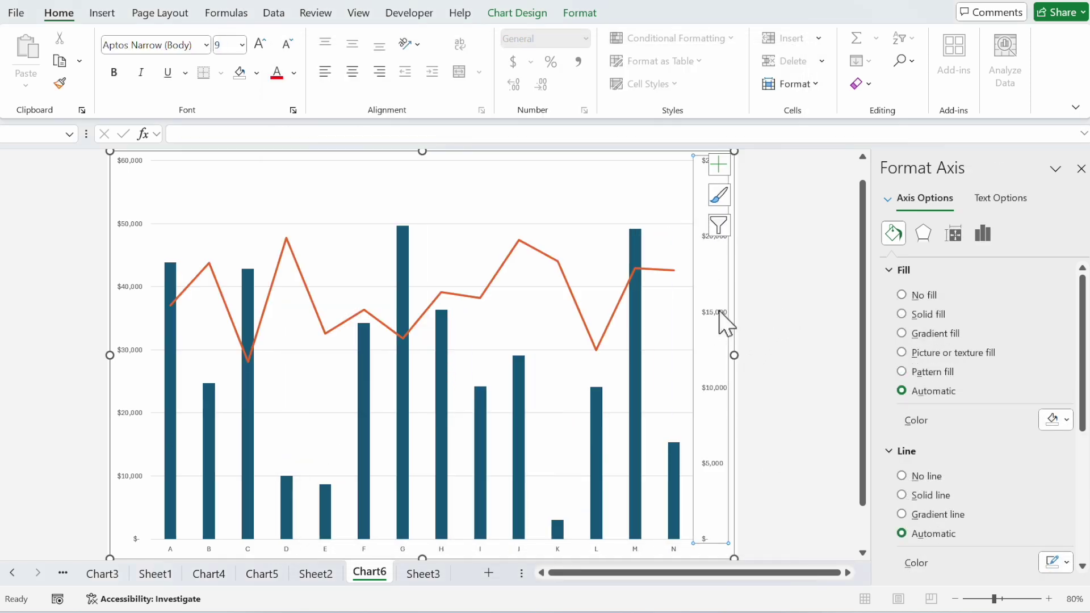
left_click(802, 514)
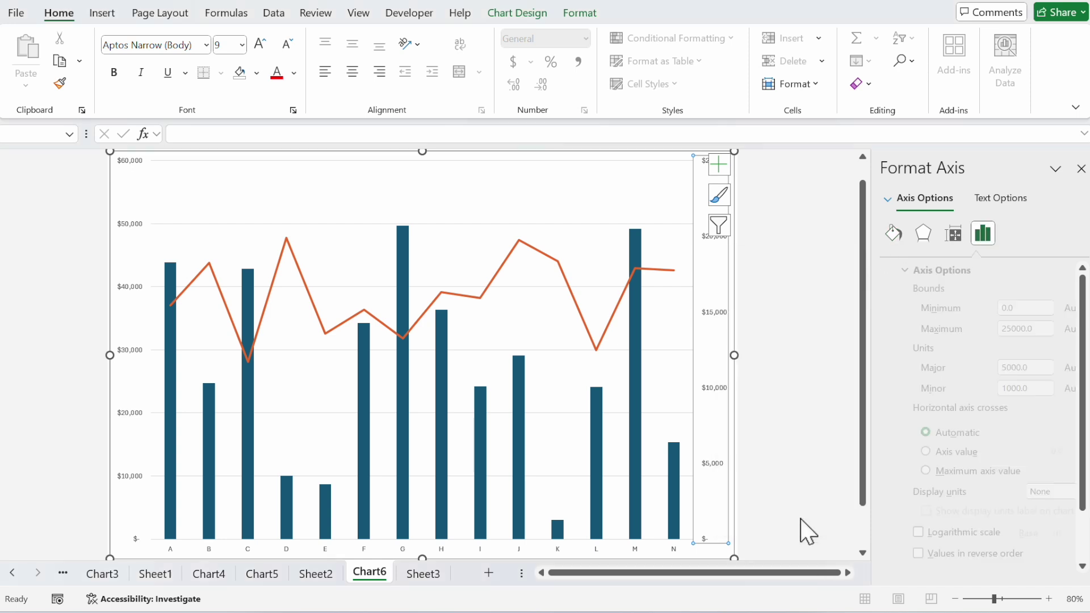
left_click(1028, 307)
left_click_drag(1028, 307, 870, 318)
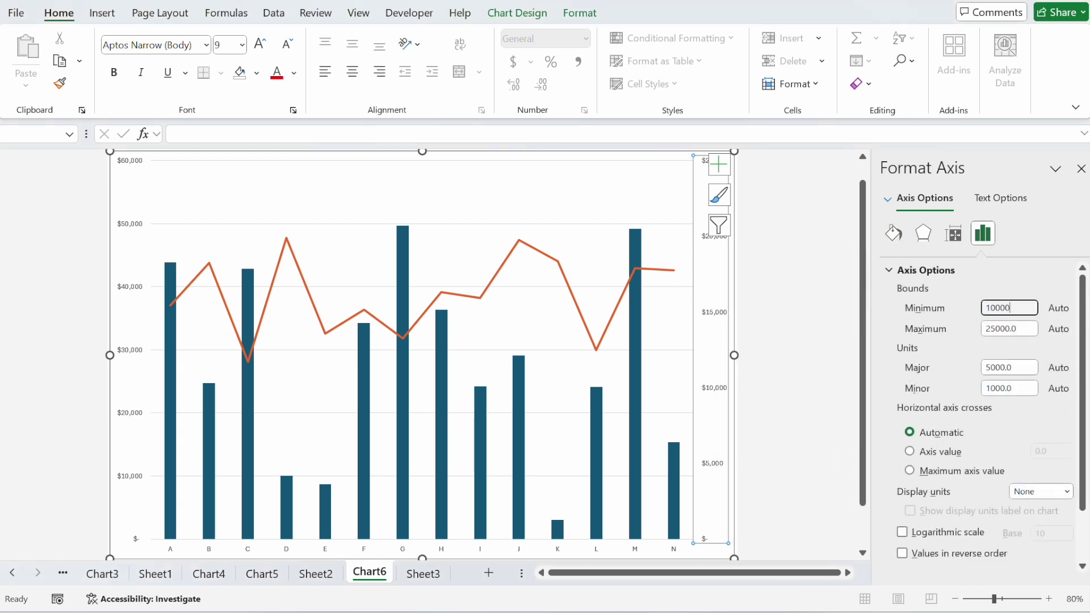
left_click(817, 389)
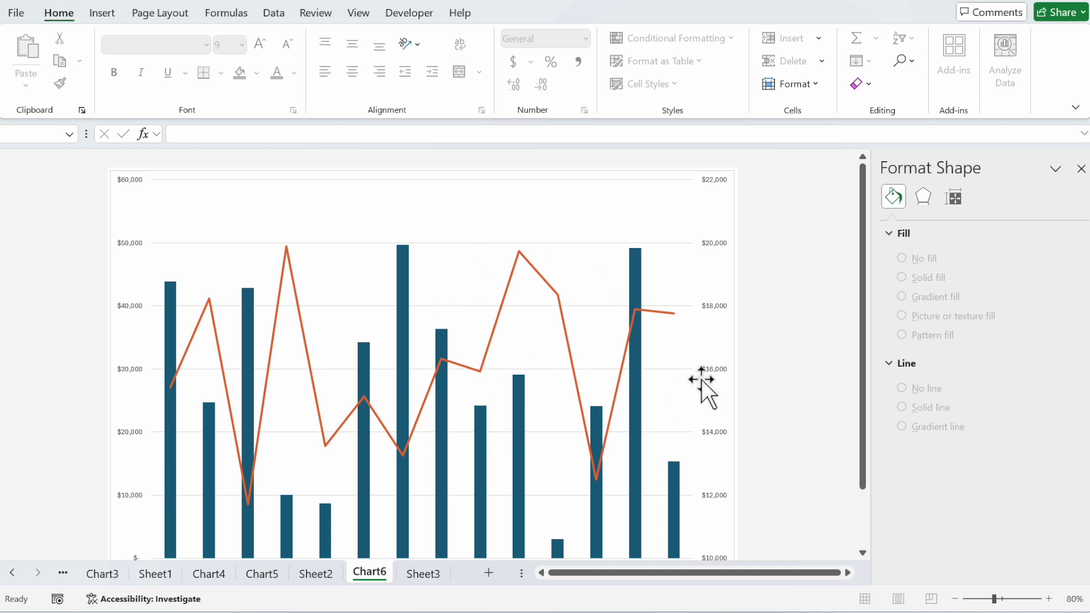
scroll(822, 420, "down", 1)
scroll(568, 260, "up", 1)
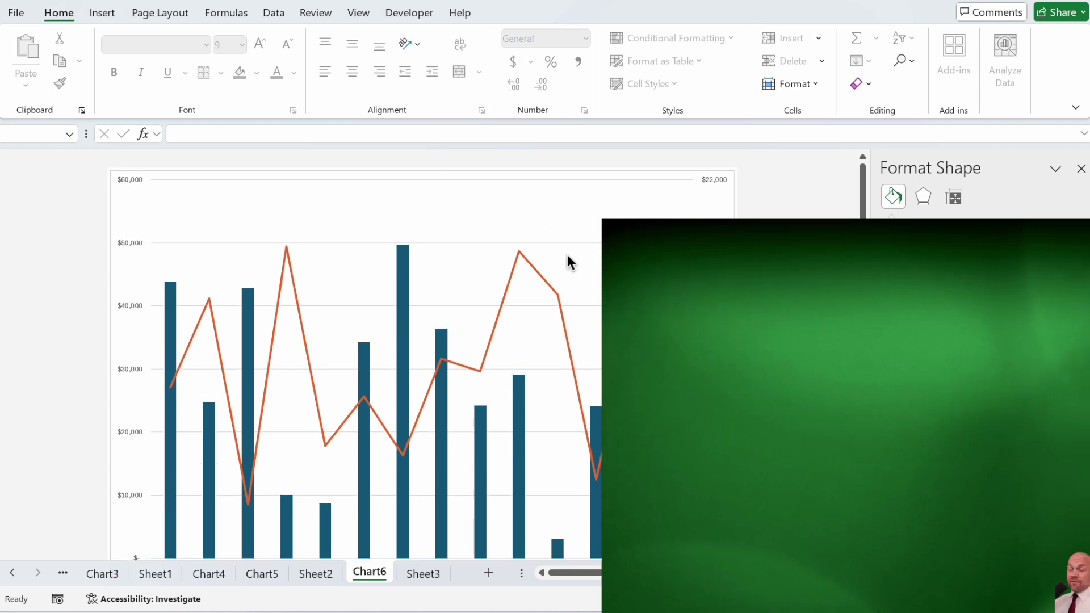